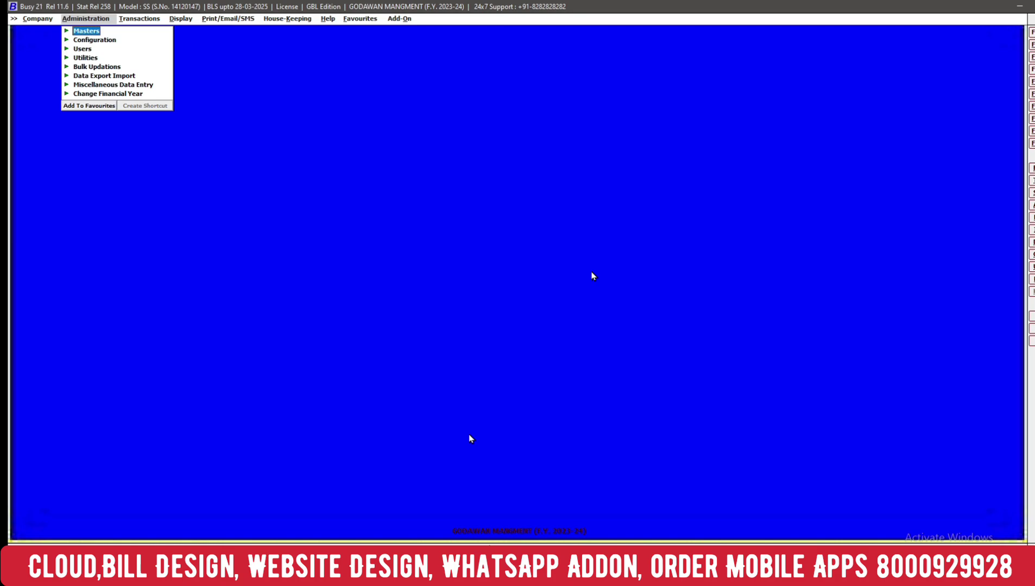
- Review the multi-godown MC-level options in the inventory features configuration, save the inventory settings and exit
{"action": "key", "text": "Down"}
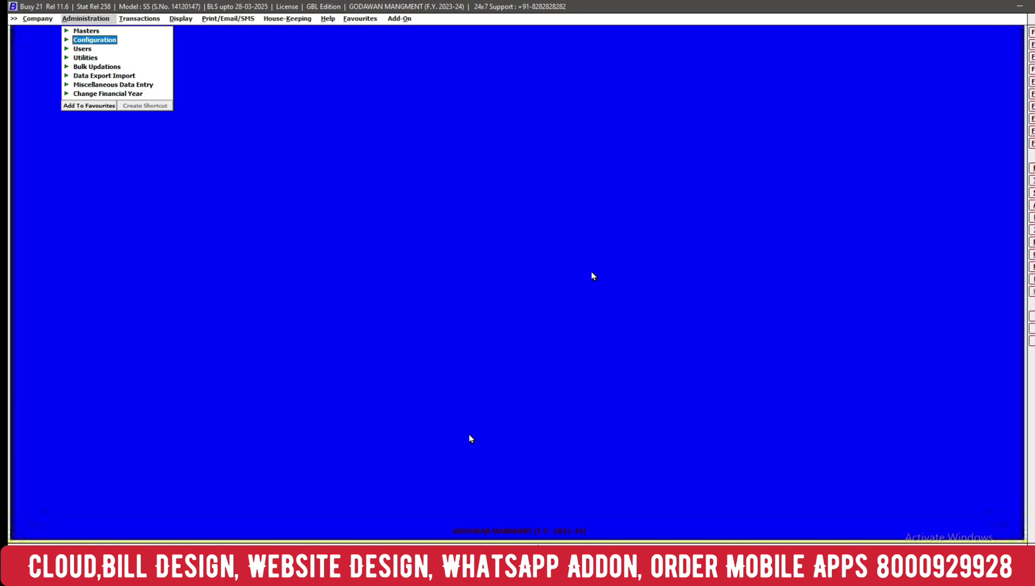
{"action": "left_click", "coordinate": [115, 40]}
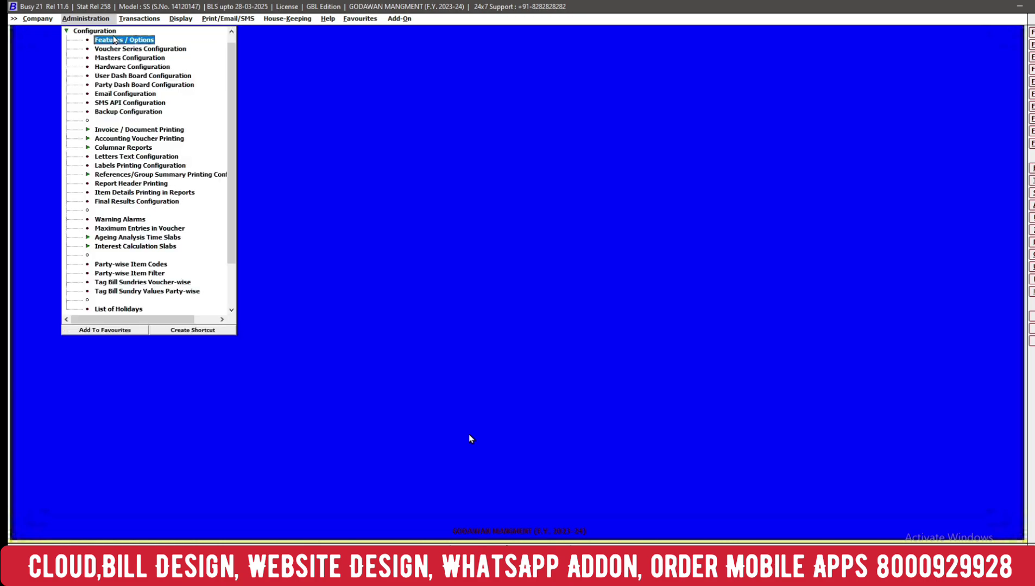
{"action": "left_click", "coordinate": [115, 40]}
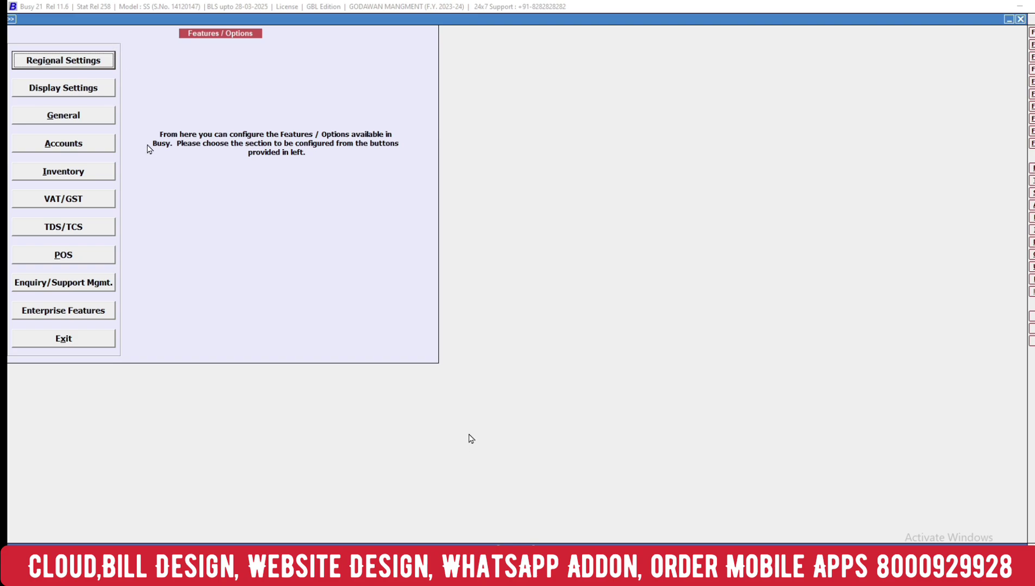
{"action": "left_click", "coordinate": [78, 179]}
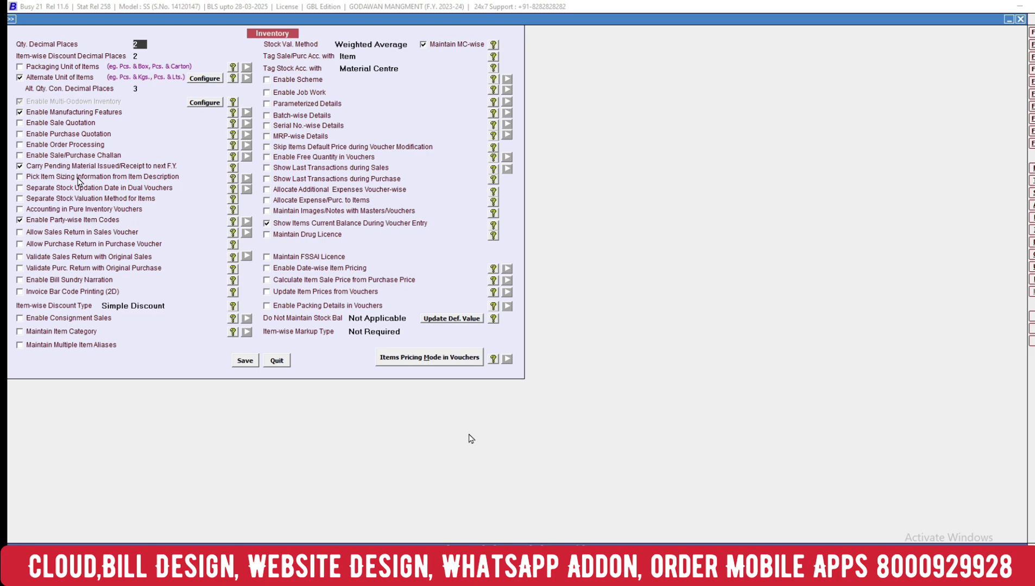
{"action": "key", "text": "Return"}
{"action": "key", "text": "Return"}
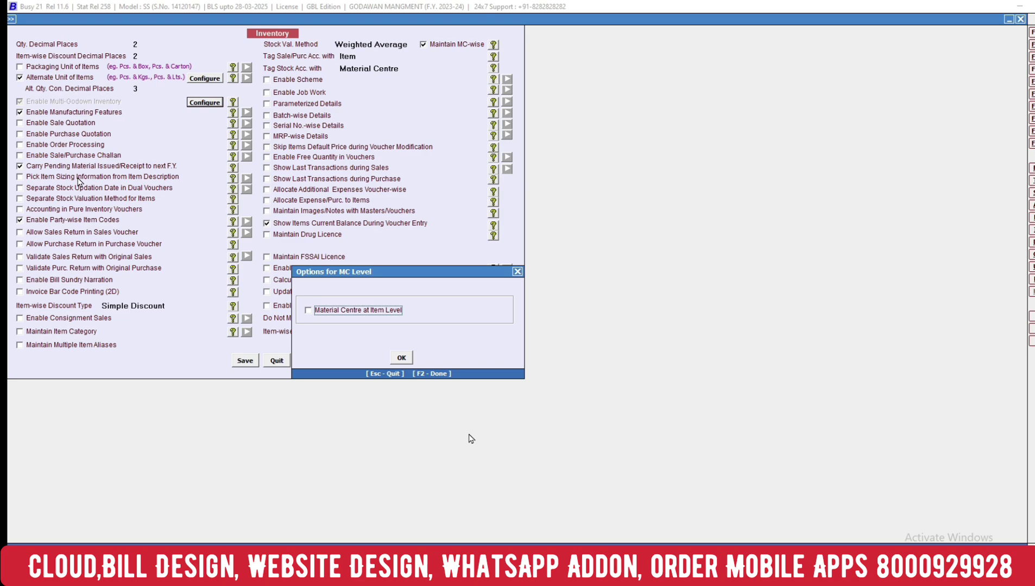
{"action": "key", "text": "Escape"}
{"action": "key", "text": "F2"}
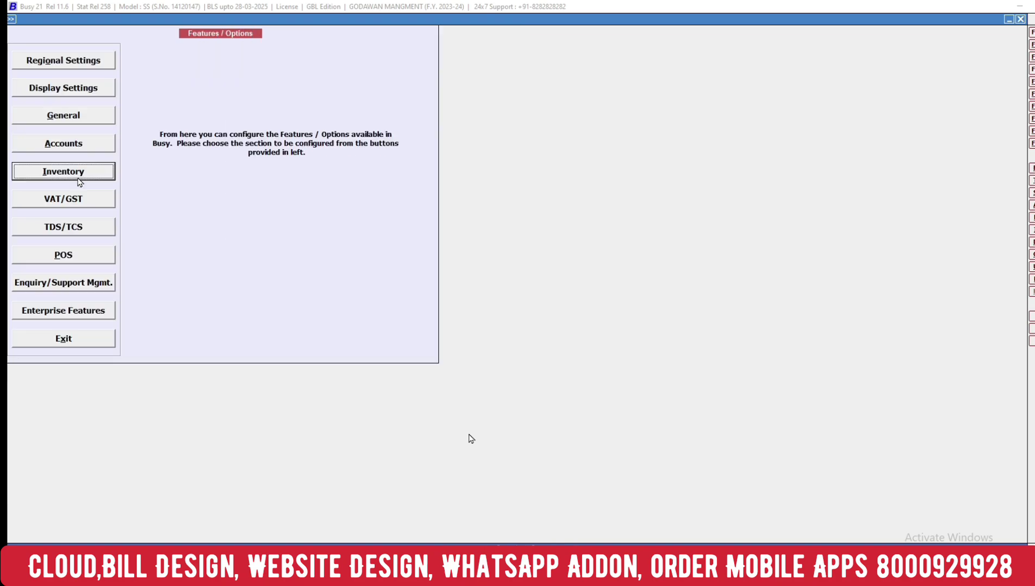
{"action": "key", "text": "Escape"}
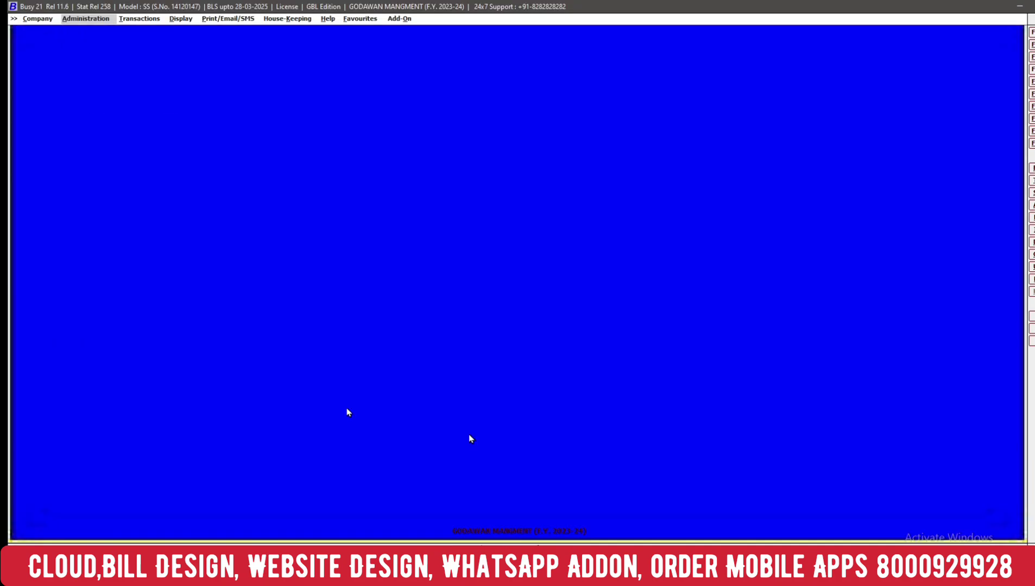
- Start a purchase voucher dated 01-04-2023 with voucher number 666 and Busy Infotech Pvt. Ltd. as the party
{"action": "key", "text": "alt+t"}
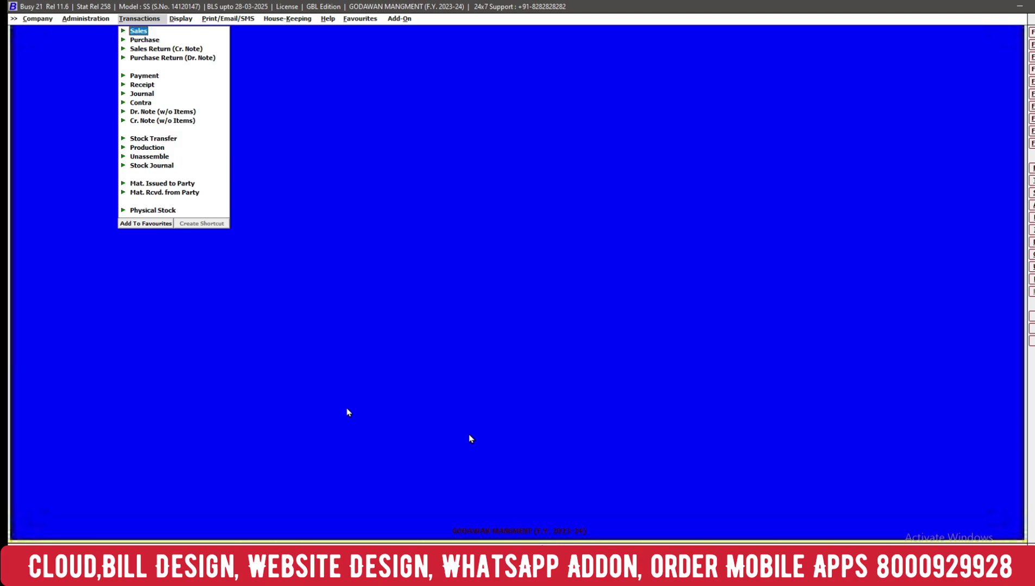
{"action": "key", "text": "Down"}
{"action": "key", "text": "Return"}
{"action": "key", "text": "Return"}
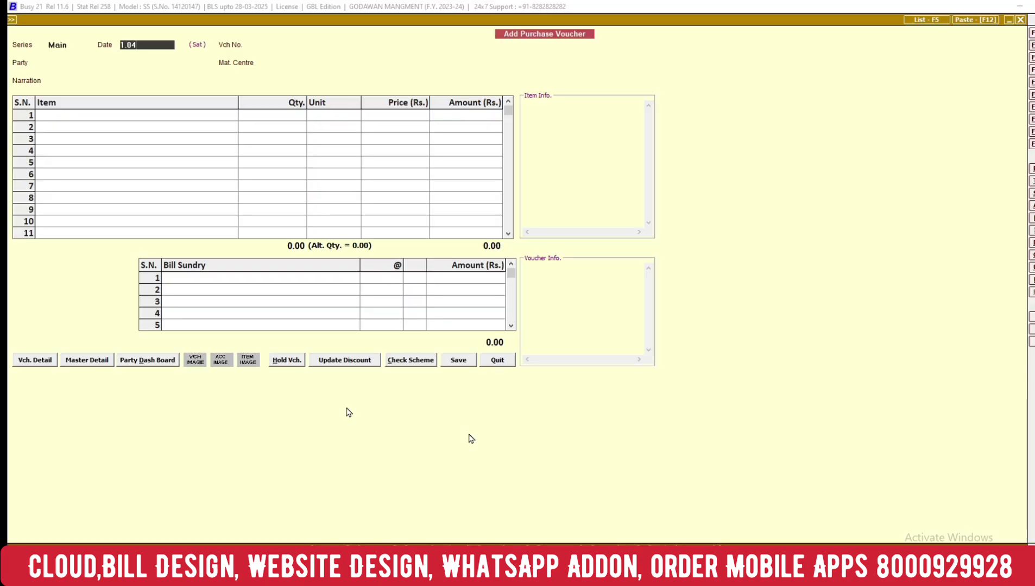
{"action": "type", "text": "666"}
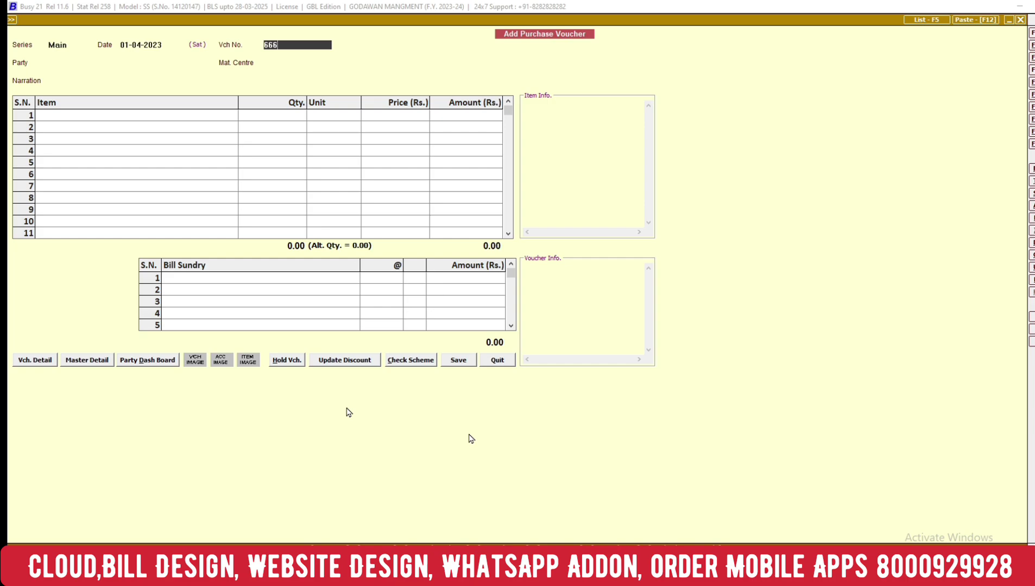
{"action": "key", "text": "Return"}
{"action": "key", "text": "Down"}
{"action": "key", "text": "Up"}
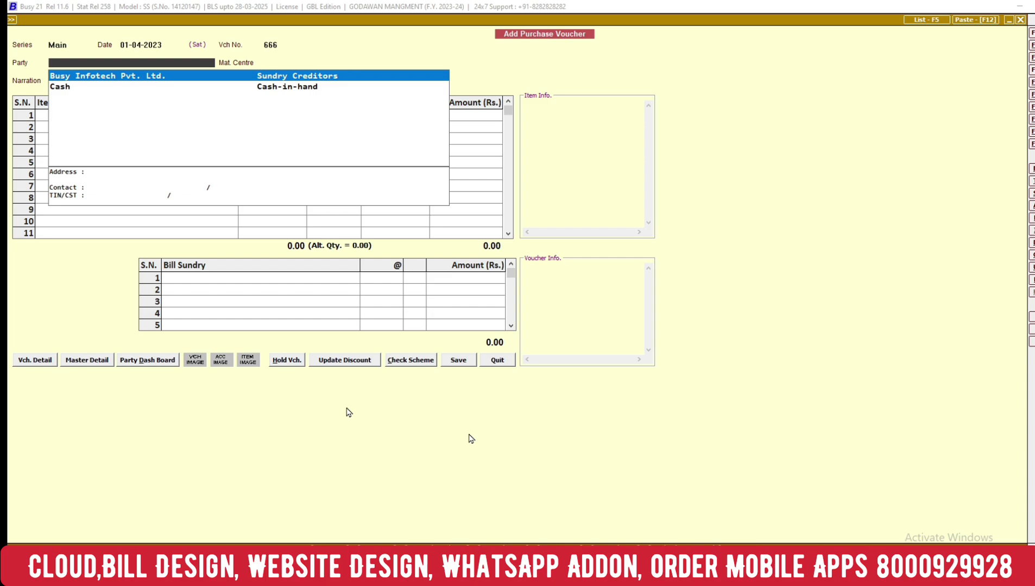
{"action": "key", "text": "Return"}
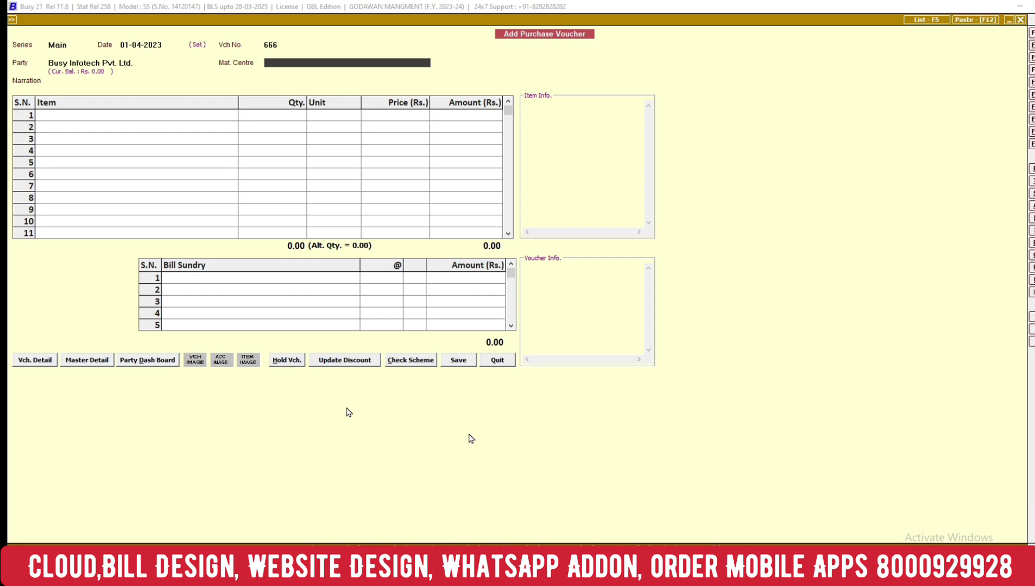
- Set the purchase voucher's material centre to Godowns 1 and leave the narration blank
{"action": "key", "text": "Down"}
{"action": "key", "text": "Down"}
{"action": "key", "text": "Down"}
{"action": "key", "text": "Down"}
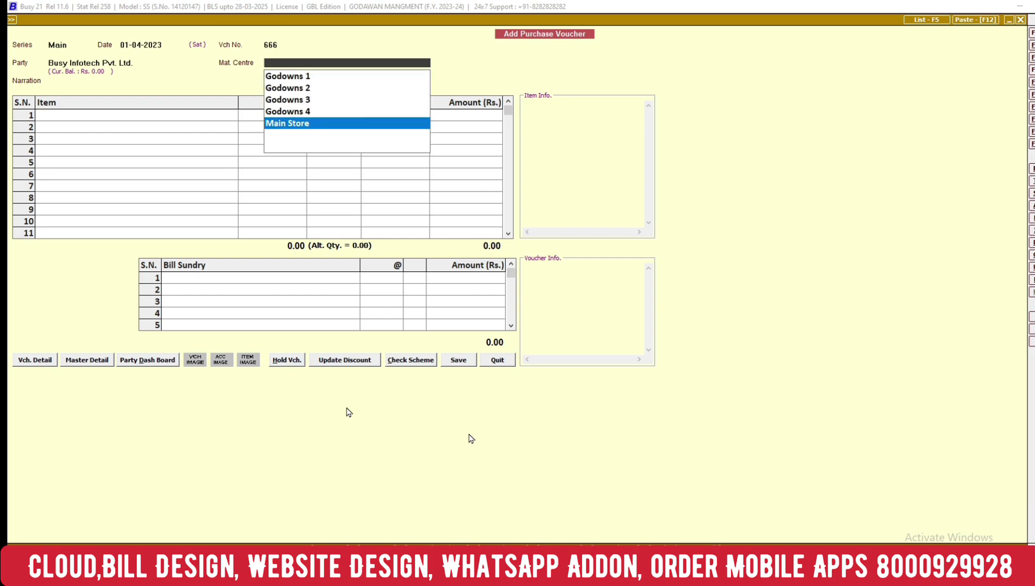
{"action": "key", "text": "Up"}
{"action": "key", "text": "Up"}
{"action": "key", "text": "Up"}
{"action": "key", "text": "Up"}
{"action": "key", "text": "Down"}
{"action": "key", "text": "Down"}
{"action": "key", "text": "Down"}
{"action": "key", "text": "Down"}
{"action": "key", "text": "Up"}
{"action": "key", "text": "Up"}
{"action": "key", "text": "Up"}
{"action": "key", "text": "Up"}
{"action": "key", "text": "Return"}
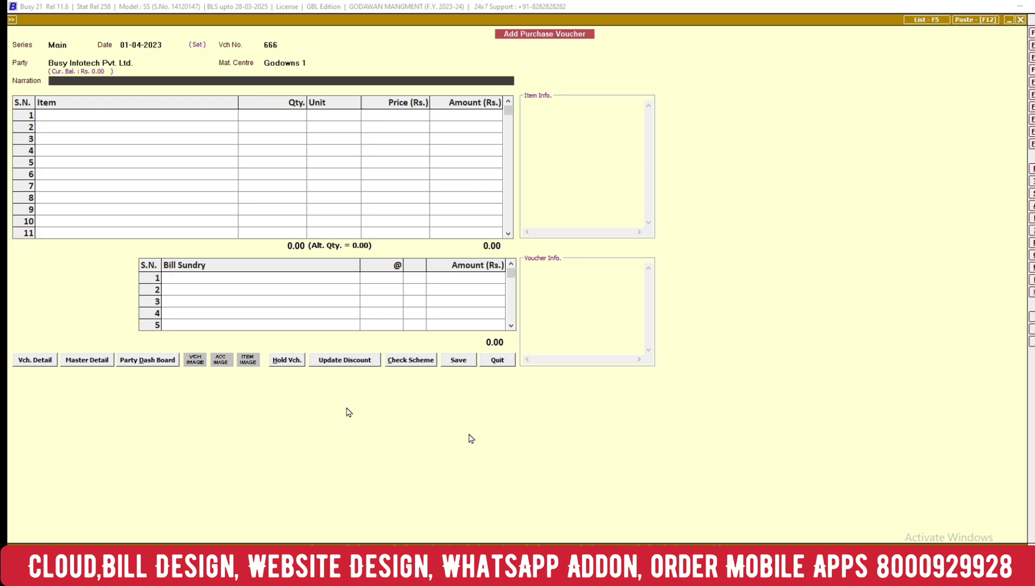
{"action": "key", "text": "Return"}
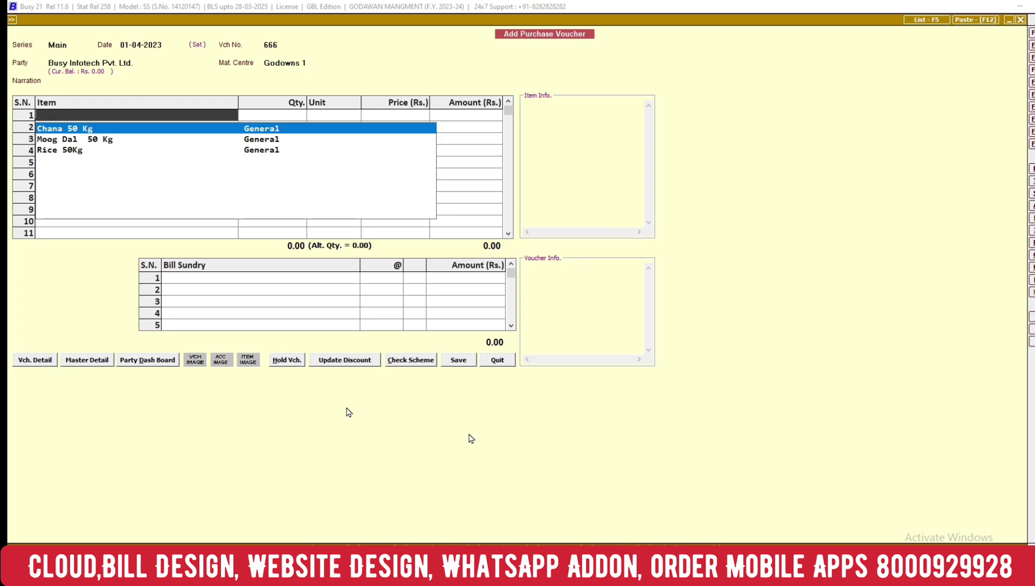
- Enter Chana 50 Kg as the first item with quantity 5,000, unit Bag and price Rs. 4,500
{"action": "key", "text": "Return"}
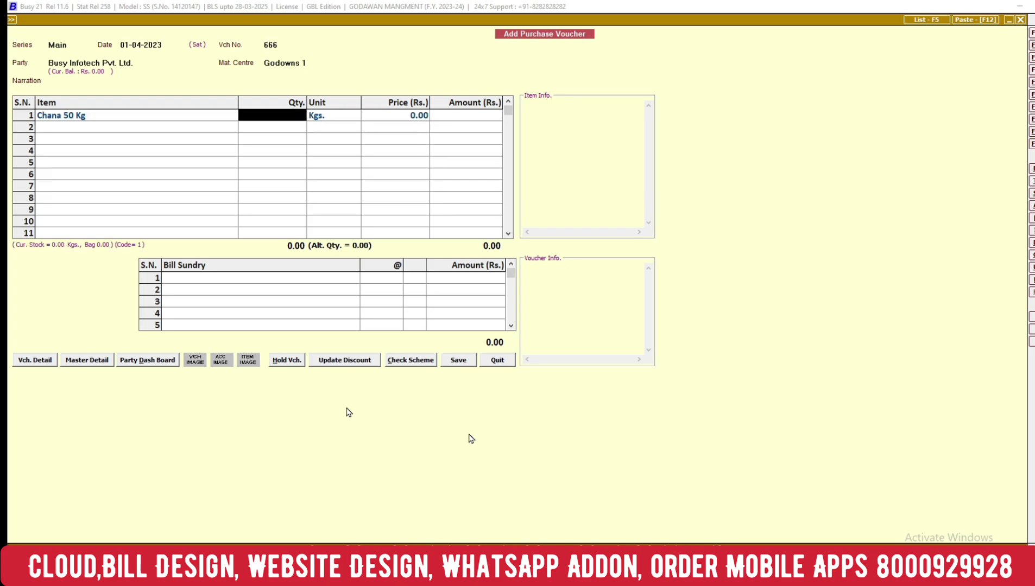
{"action": "type", "text": "5000"}
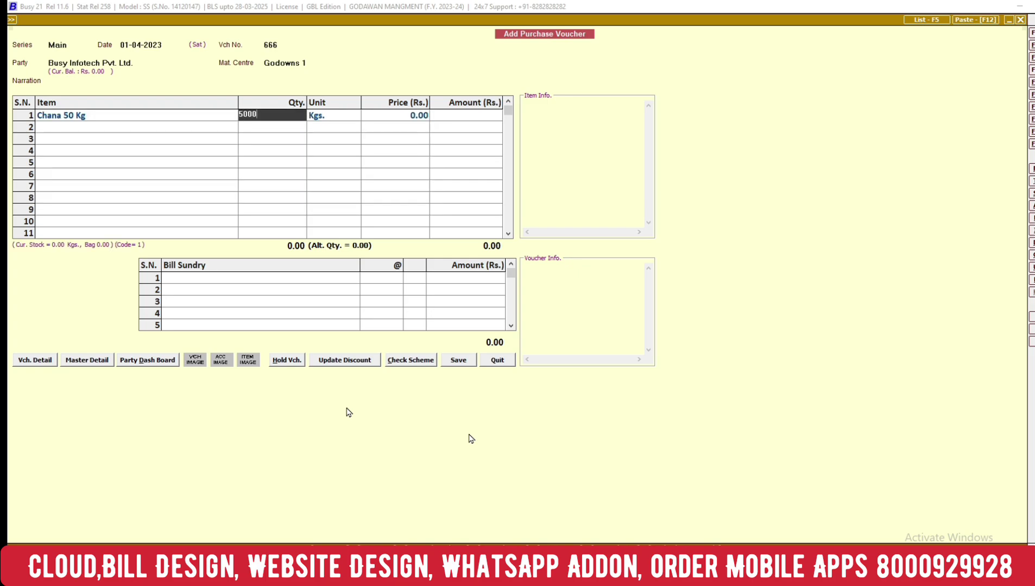
{"action": "key", "text": "Return"}
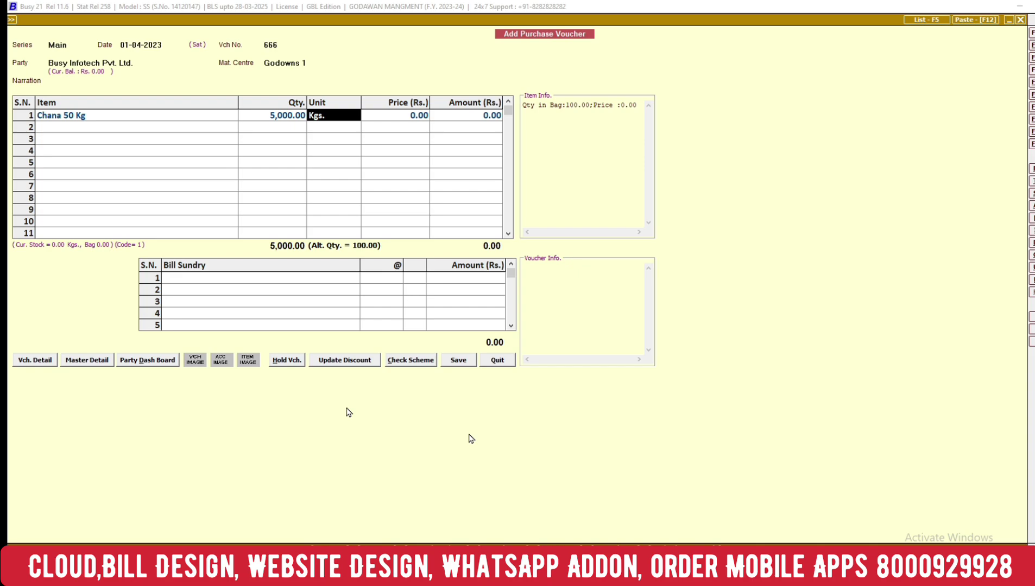
{"action": "key", "text": "Down"}
{"action": "key", "text": "Return"}
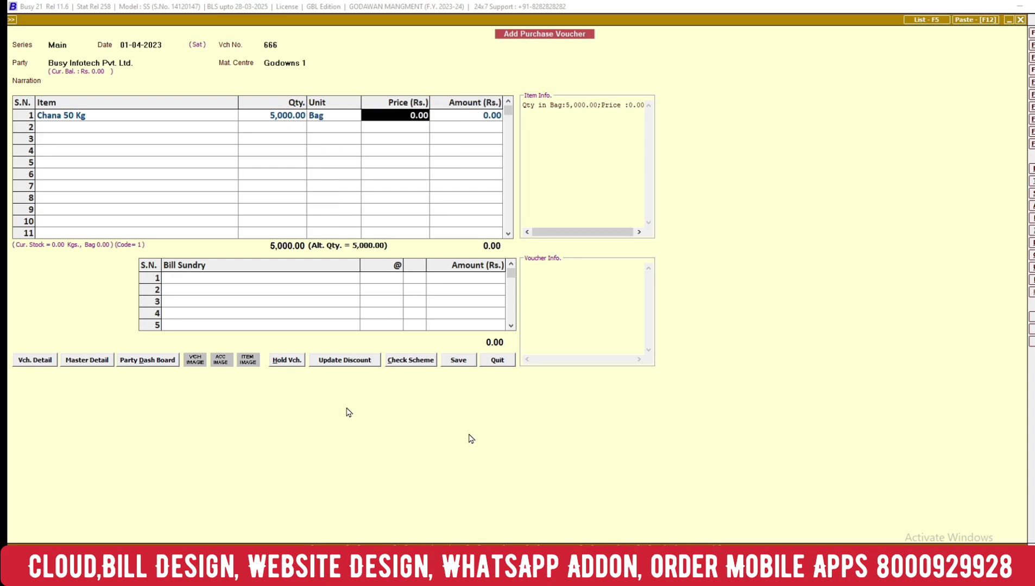
{"action": "type", "text": "4,"}
{"action": "type", "text": "500"}
{"action": "key", "text": "Return"}
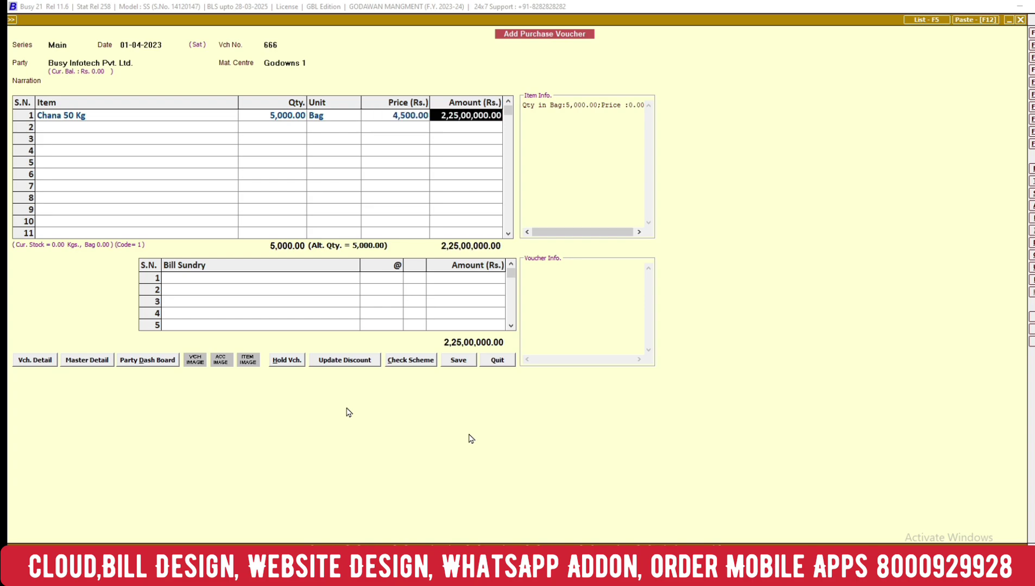
{"action": "key", "text": "Return"}
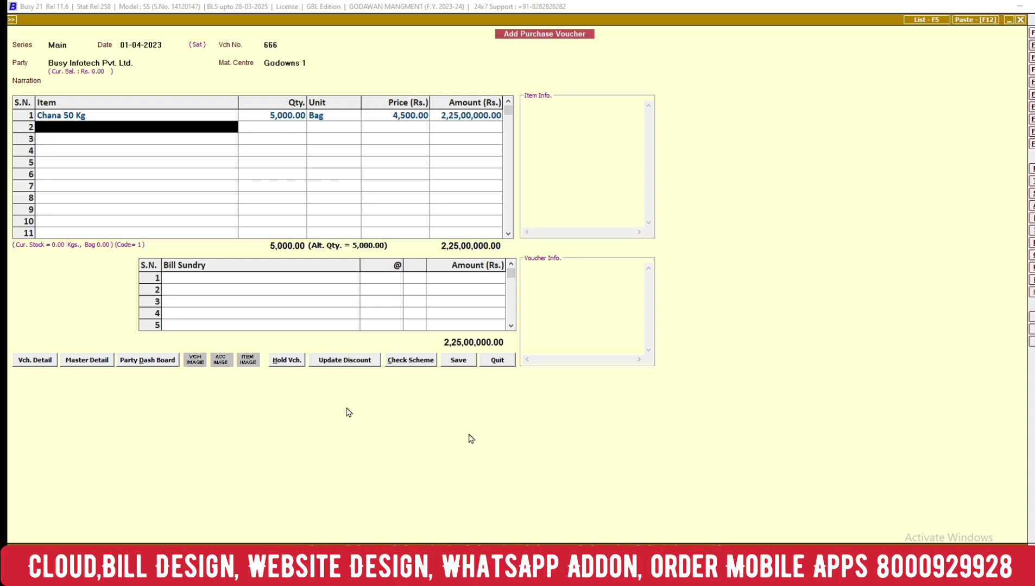
- Save the purchase voucher without transport details, continue despite the party's missing PAN, and leave voucher entry
{"action": "left_click", "coordinate": [452, 357]}
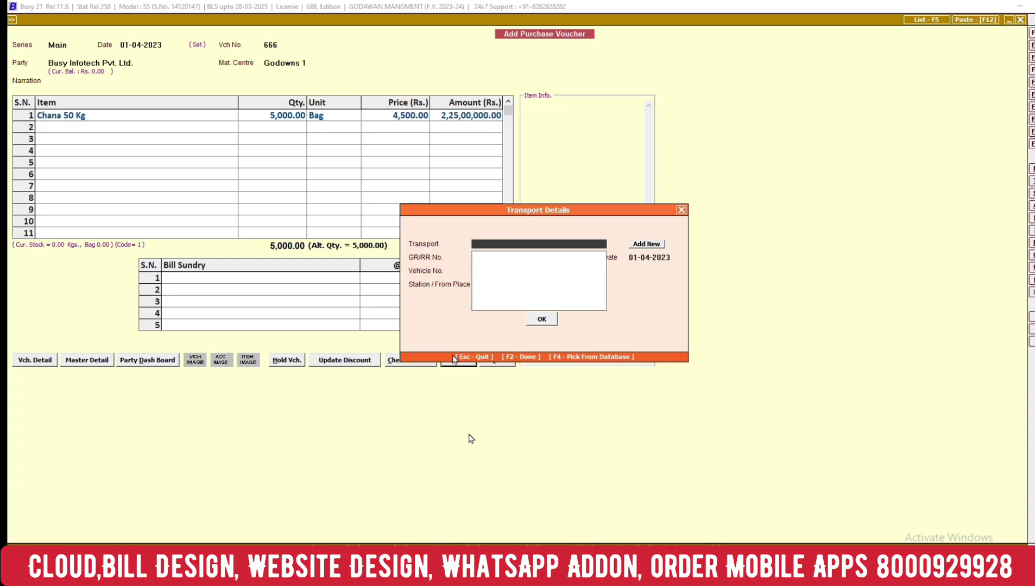
{"action": "key", "text": "Escape"}
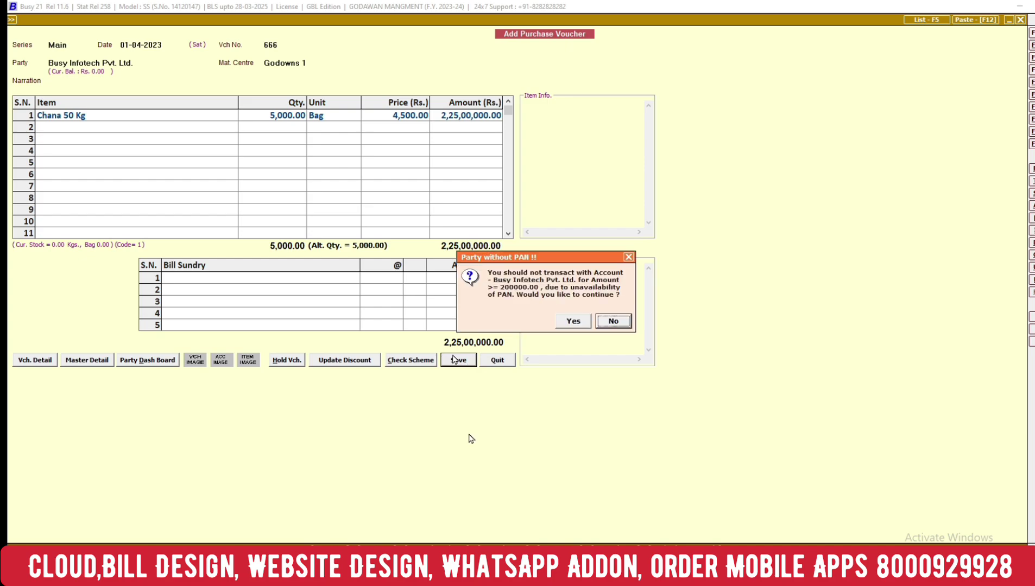
{"action": "key", "text": "Left"}
{"action": "key", "text": "Return"}
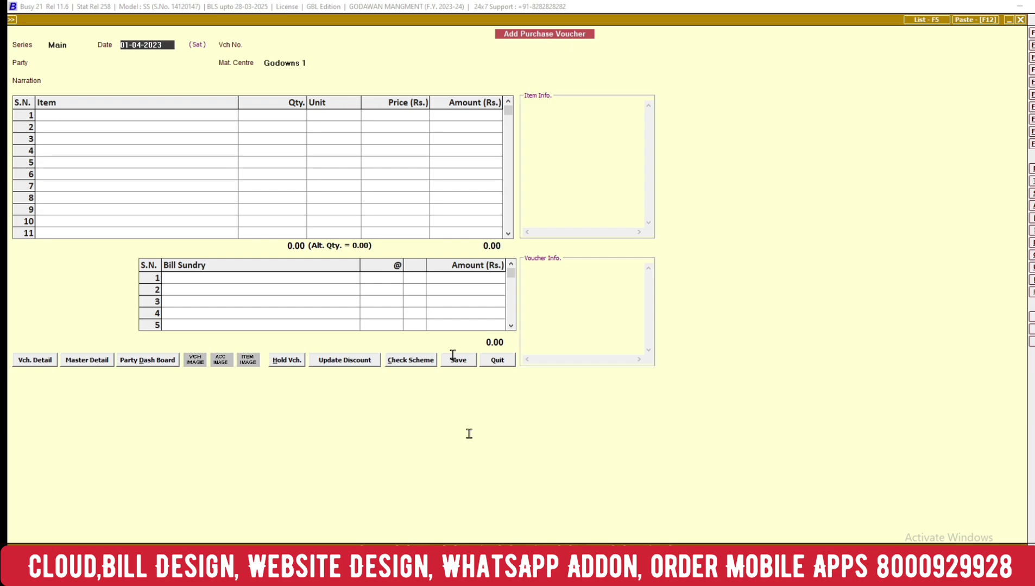
{"action": "key", "text": "Escape"}
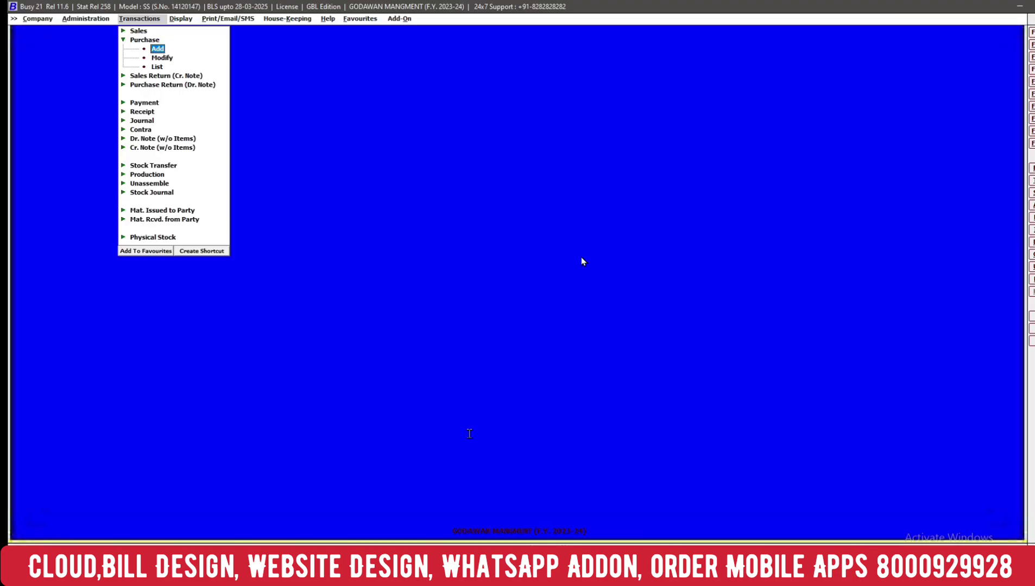
{"action": "key", "text": "Escape"}
- Request the alphabetical closing stock status with balances only for all material centres and all items
{"action": "key", "text": "Right"}
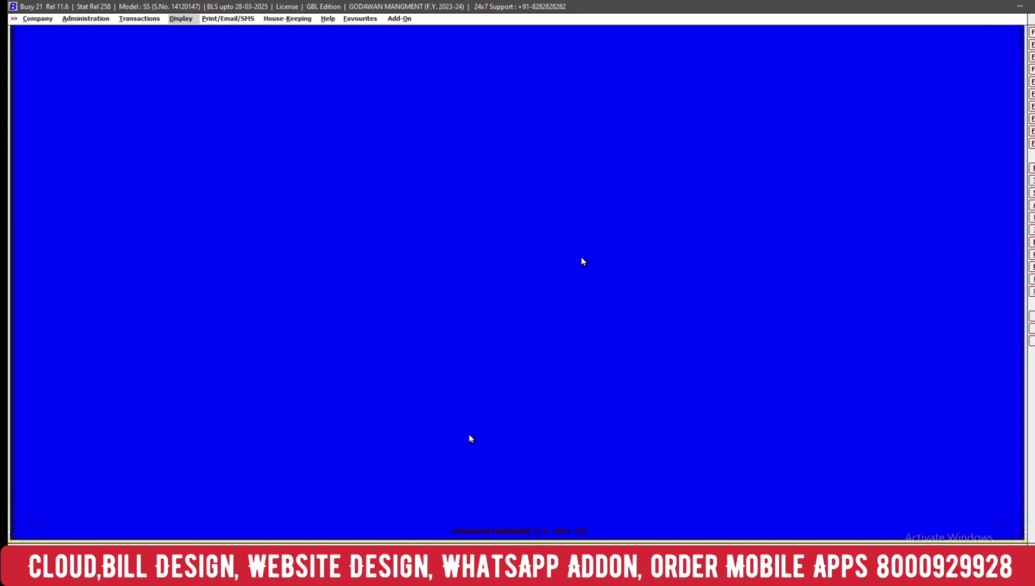
{"action": "key", "text": "Down"}
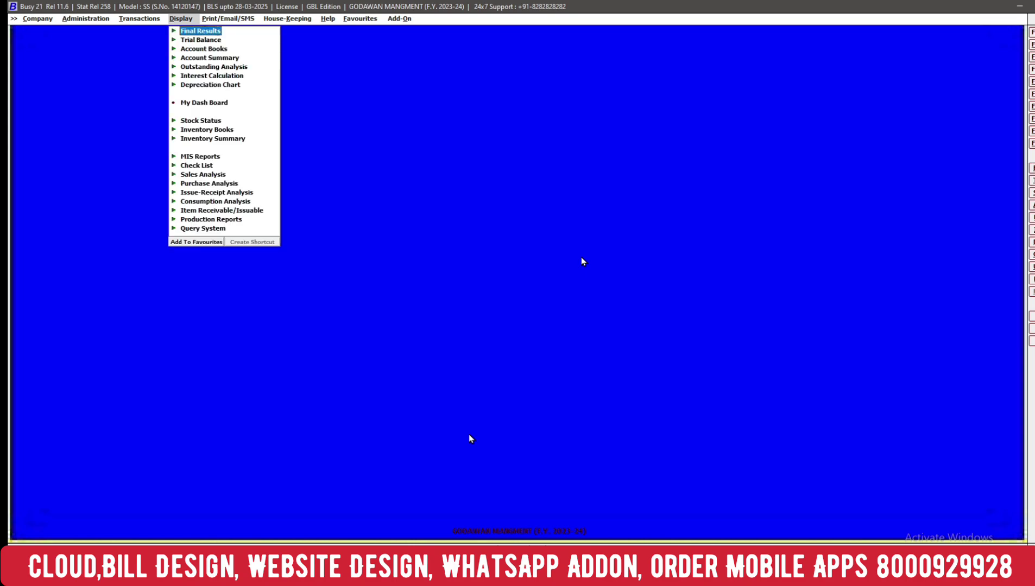
{"action": "key", "text": "s"}
{"action": "key", "text": "Return"}
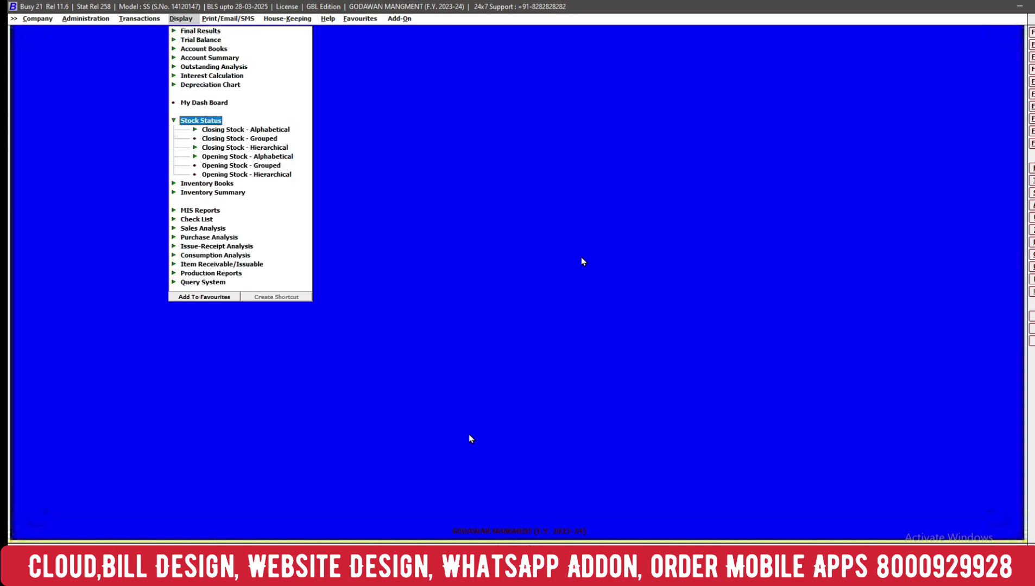
{"action": "key", "text": "Down"}
{"action": "key", "text": "Return"}
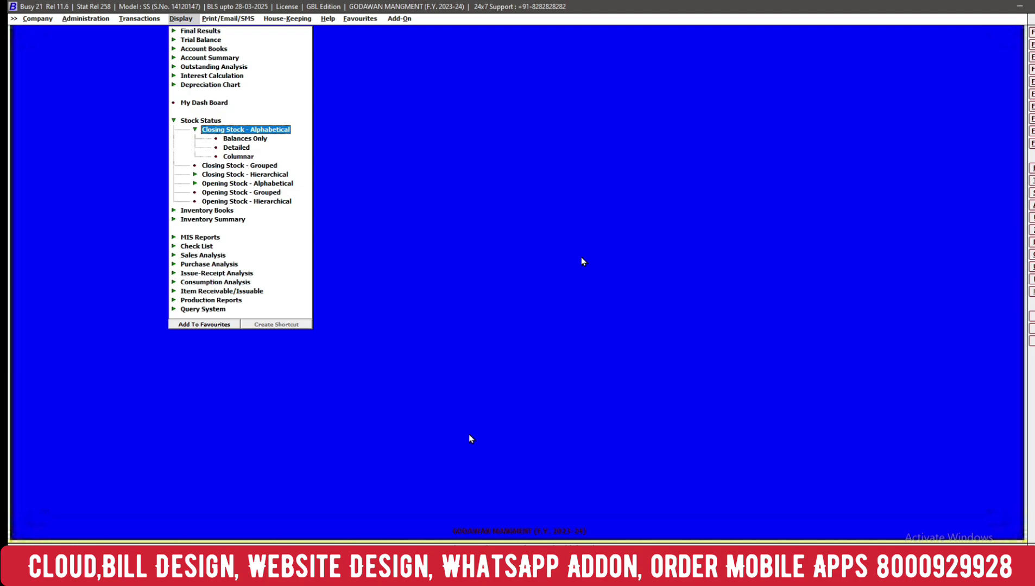
{"action": "key", "text": "Down"}
{"action": "key", "text": "Return"}
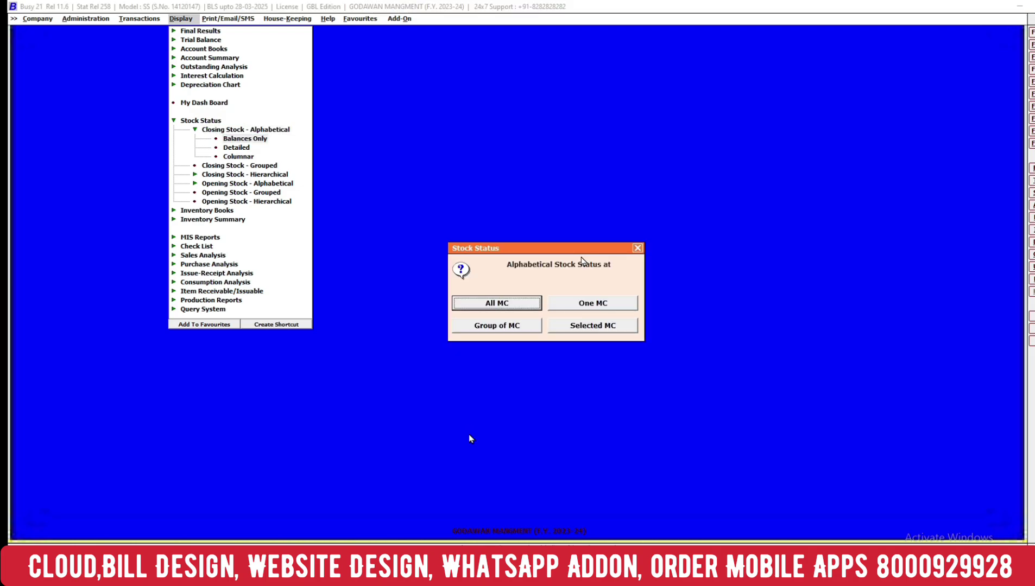
{"action": "key", "text": "Return"}
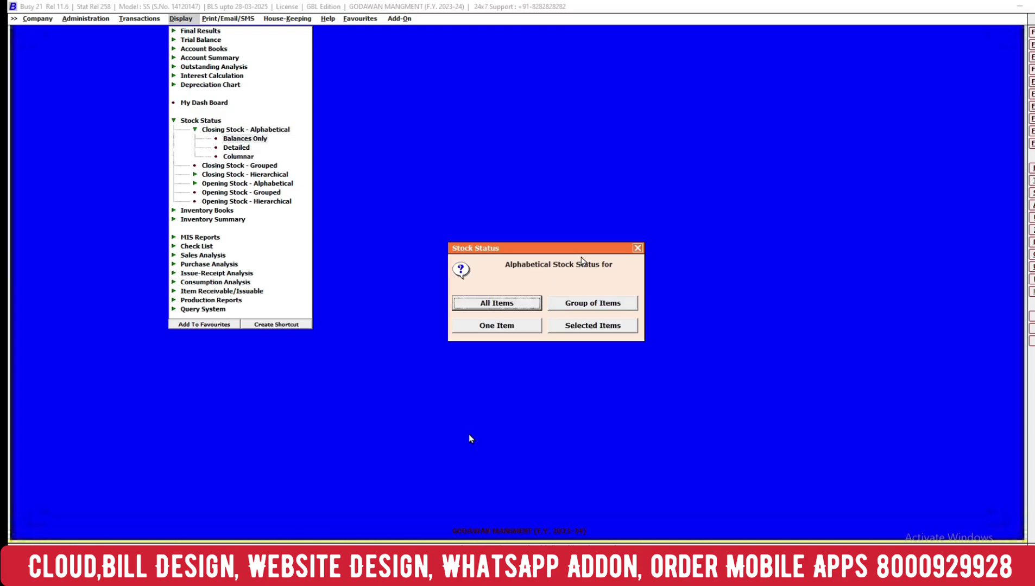
{"action": "key", "text": "Return"}
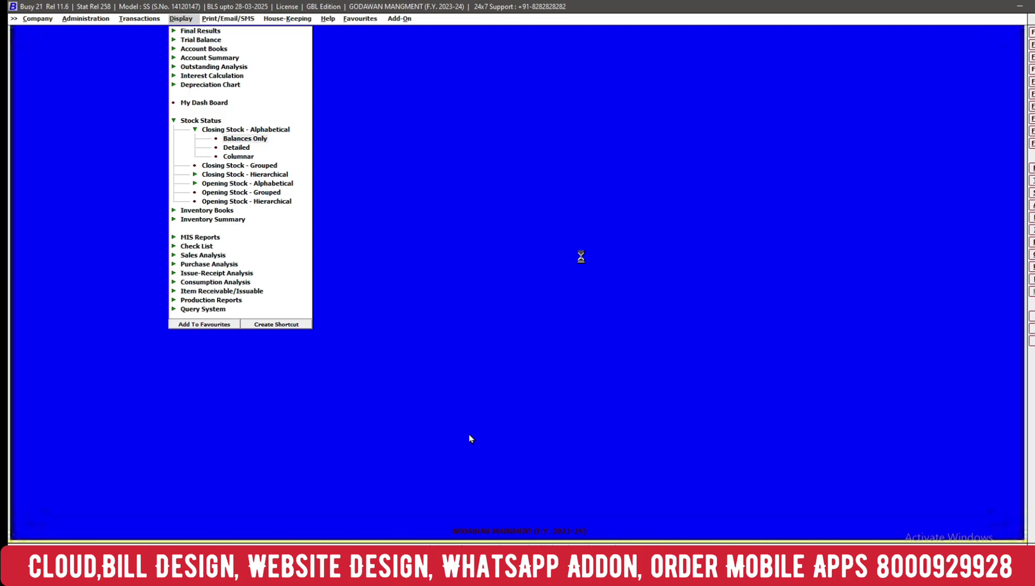
- Generate the stock status report as on 17-03-2024 in alternate units and widen its Qty. column
{"action": "key", "text": "Return"}
{"action": "key", "text": "Return"}
{"action": "key", "text": "Return"}
{"action": "key", "text": "Return"}
{"action": "key", "text": "Return"}
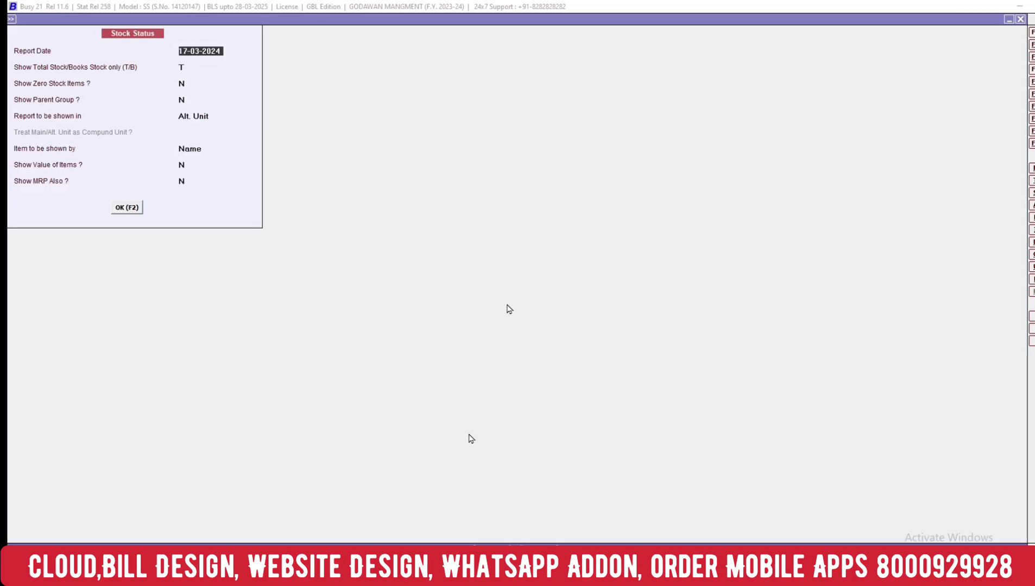
{"action": "key", "text": "F2"}
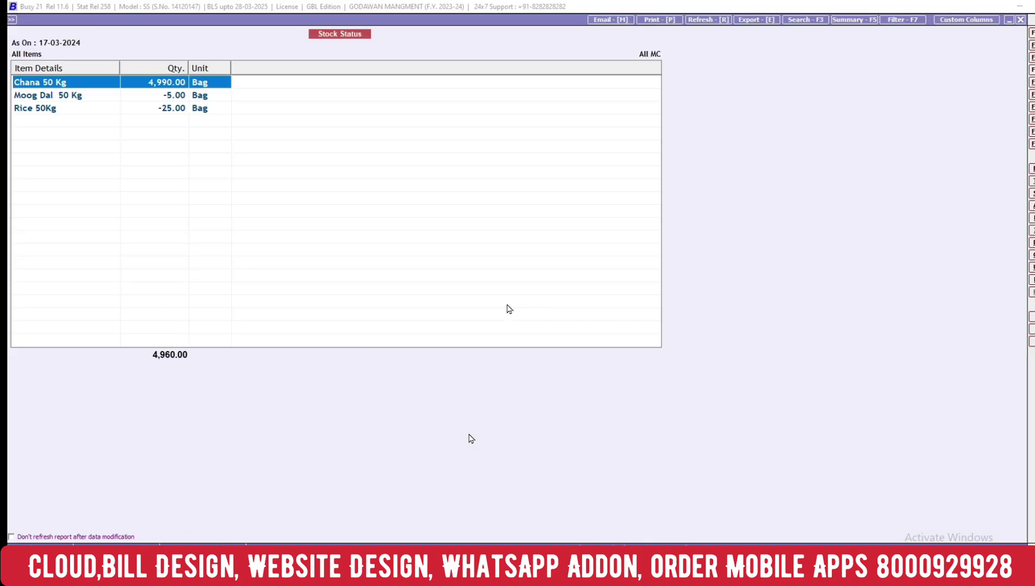
{"action": "key", "text": "ctrl+Right"}
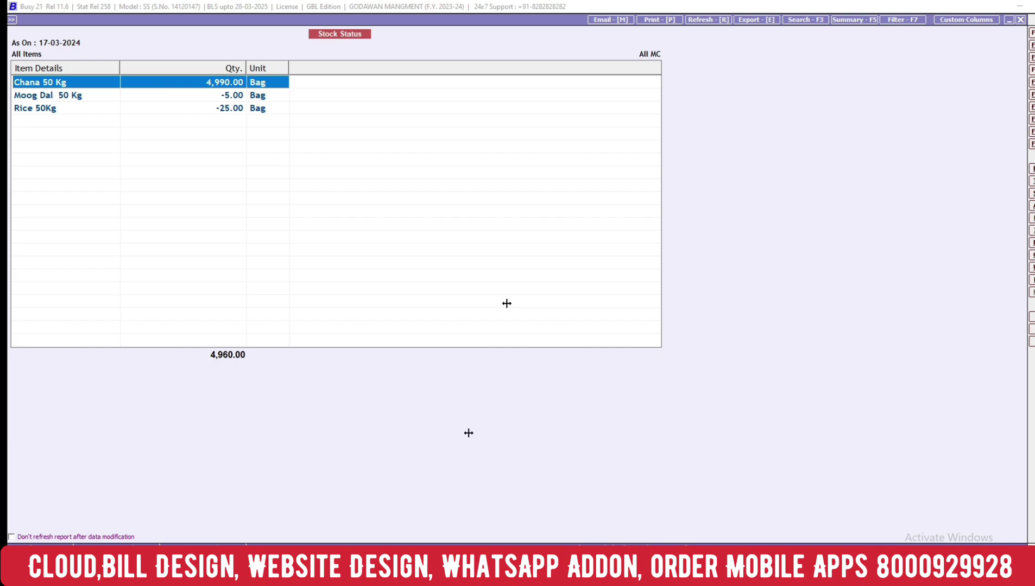
- Widen the Item Details column of the stock status report and close the report
{"action": "key", "text": "ctrl+Right"}
{"action": "key", "text": "ctrl+Right"}
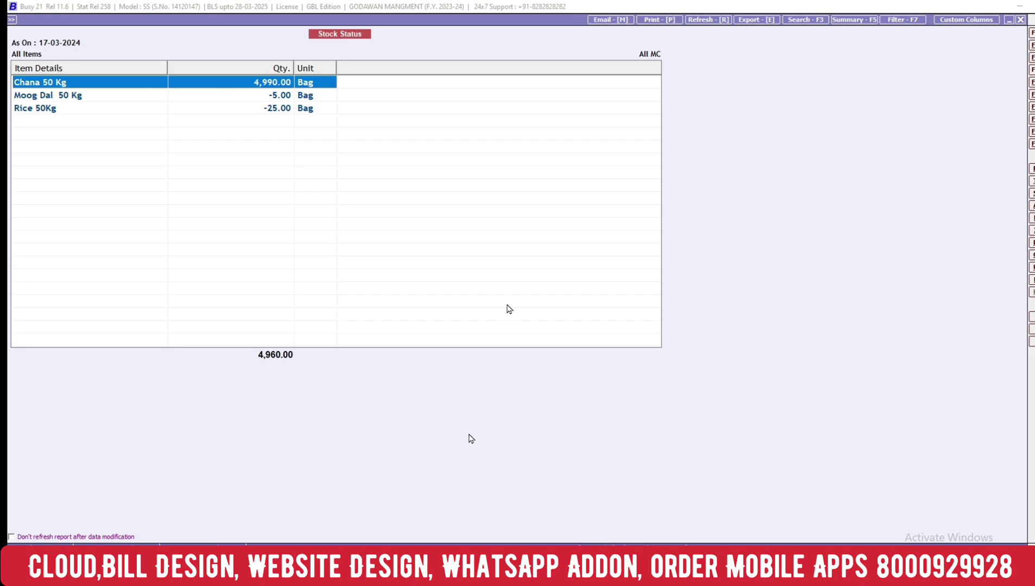
{"action": "key", "text": "Escape"}
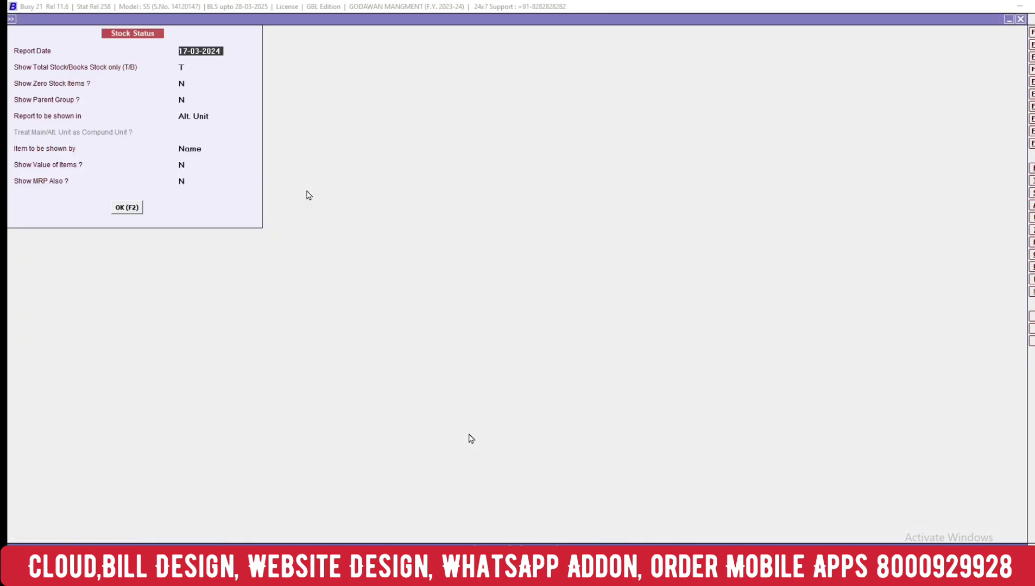
{"action": "key", "text": "Escape"}
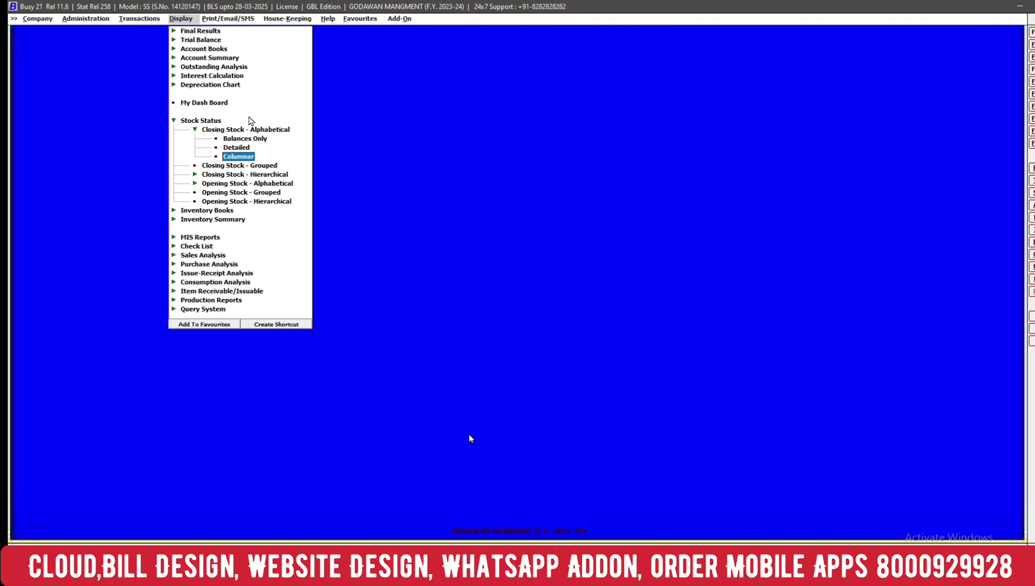
{"action": "key", "text": "Escape"}
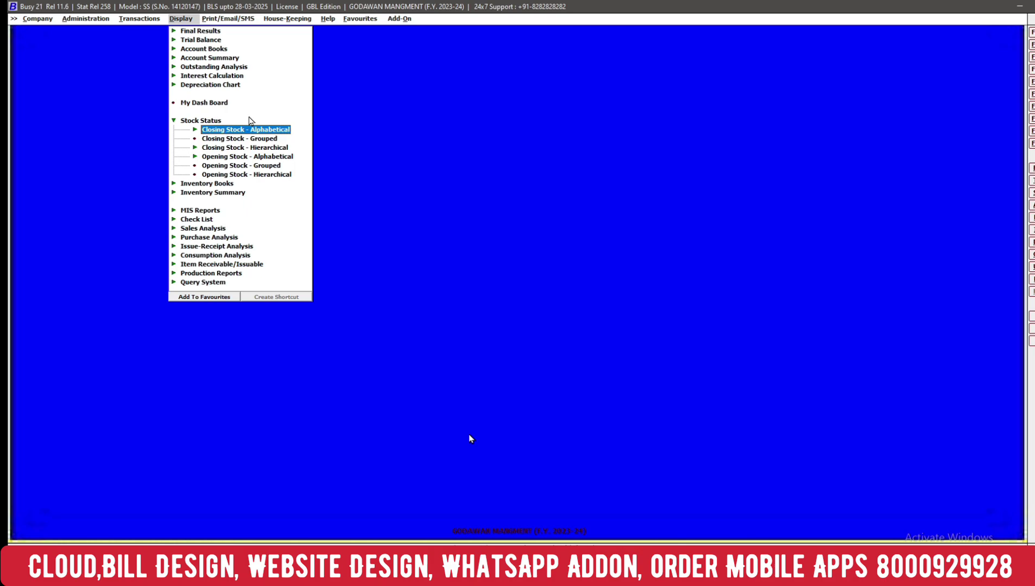
- Request the alphabetical closing stock status in columnar, material-centre-wise form for all items
{"action": "key", "text": "Right"}
{"action": "key", "text": "Down"}
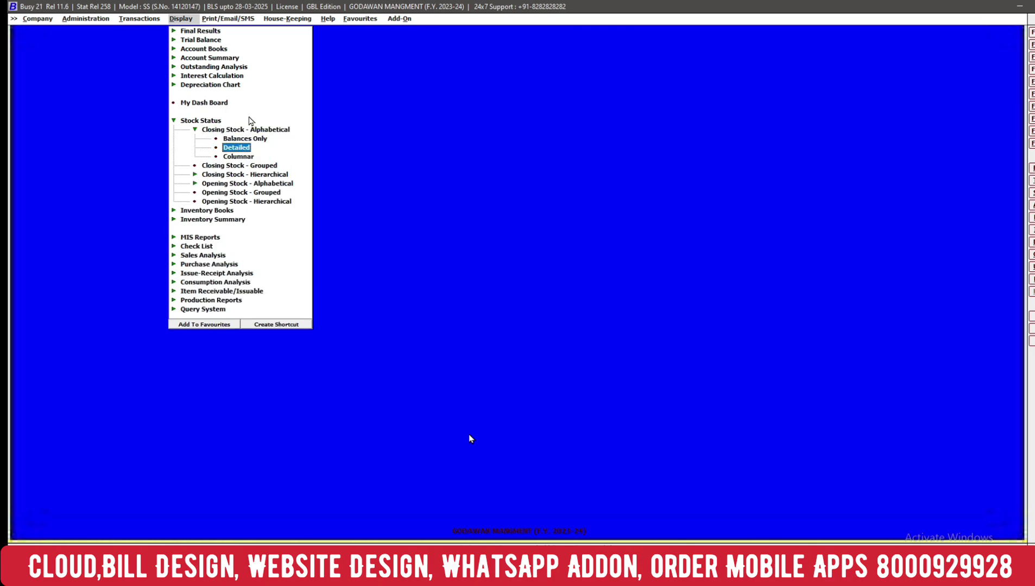
{"action": "key", "text": "Down"}
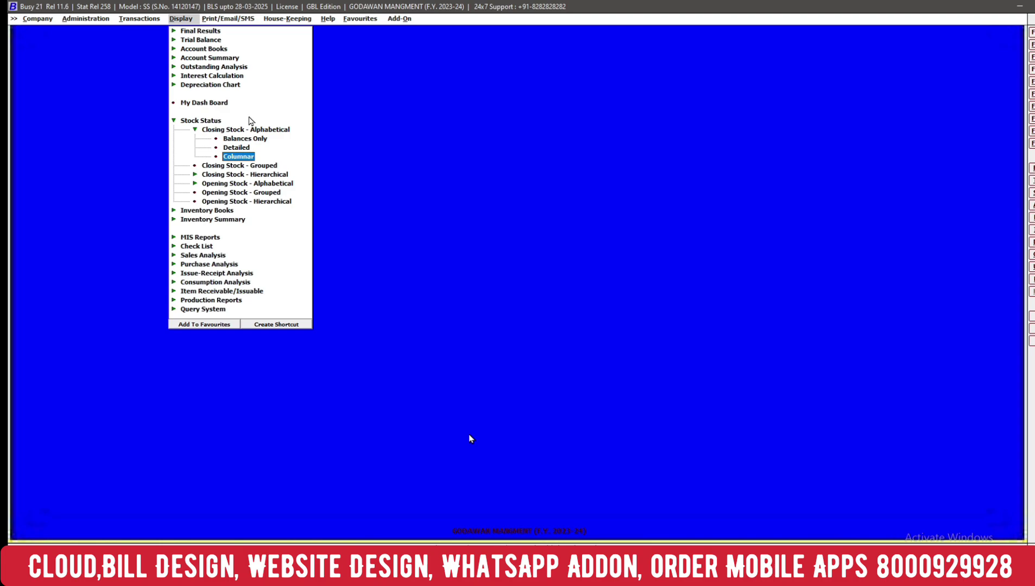
{"action": "key", "text": "Return"}
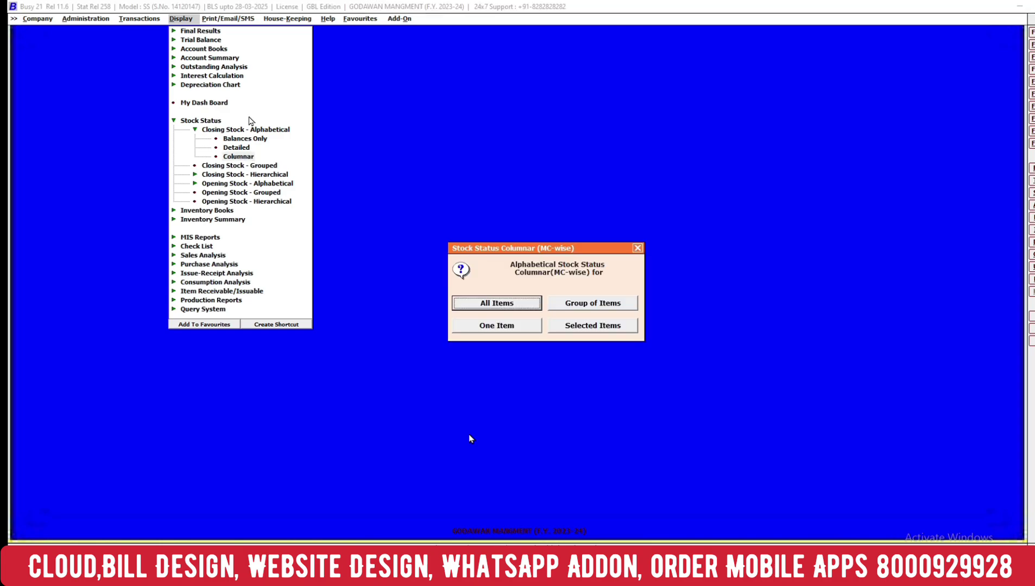
{"action": "key", "text": "Return"}
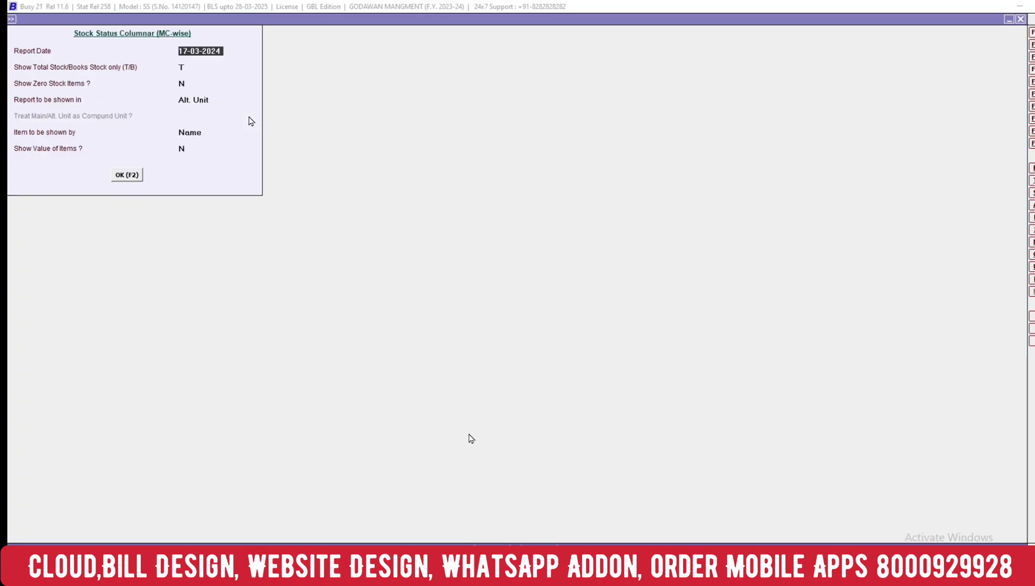
- Generate the columnar stock status as on 17-03-2024 in alternate units without item values, and close it after viewing
{"action": "key", "text": "Return"}
{"action": "key", "text": "Return"}
{"action": "key", "text": "Return"}
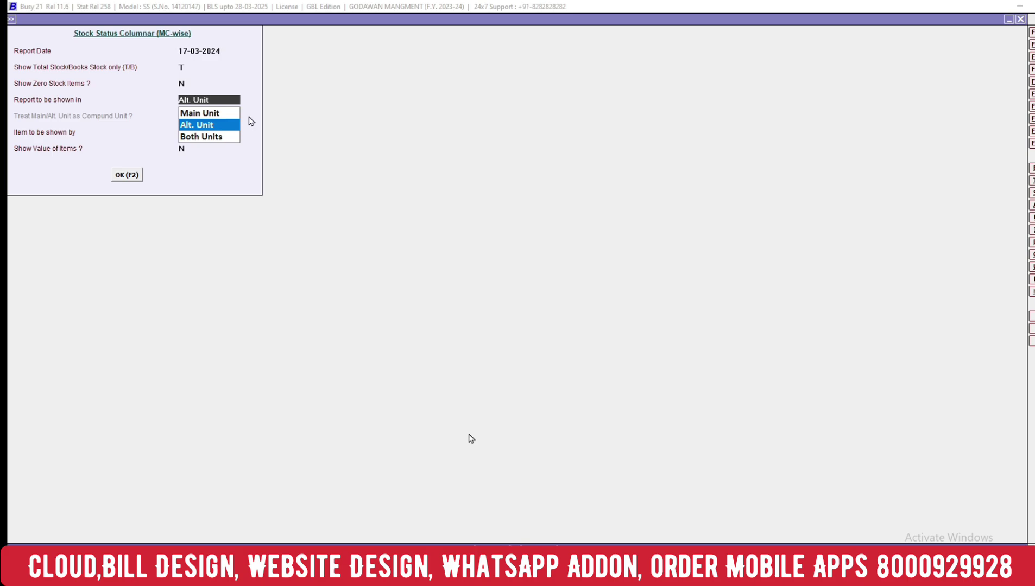
{"action": "key", "text": "Return"}
{"action": "key", "text": "Return"}
{"action": "key", "text": "Return"}
{"action": "key", "text": "Return"}
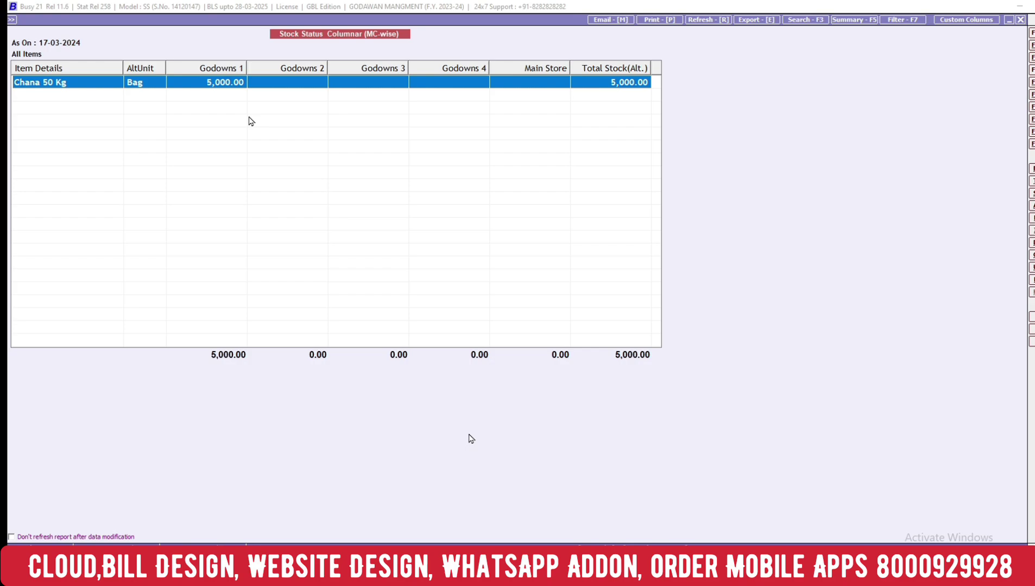
{"action": "key", "text": "Escape"}
- Start a sales voucher for party Cash at material centre Main Store with Chana 50 Kg as the first item
{"action": "key", "text": "Left"}
{"action": "key", "text": "Left"}
{"action": "key", "text": "Left"}
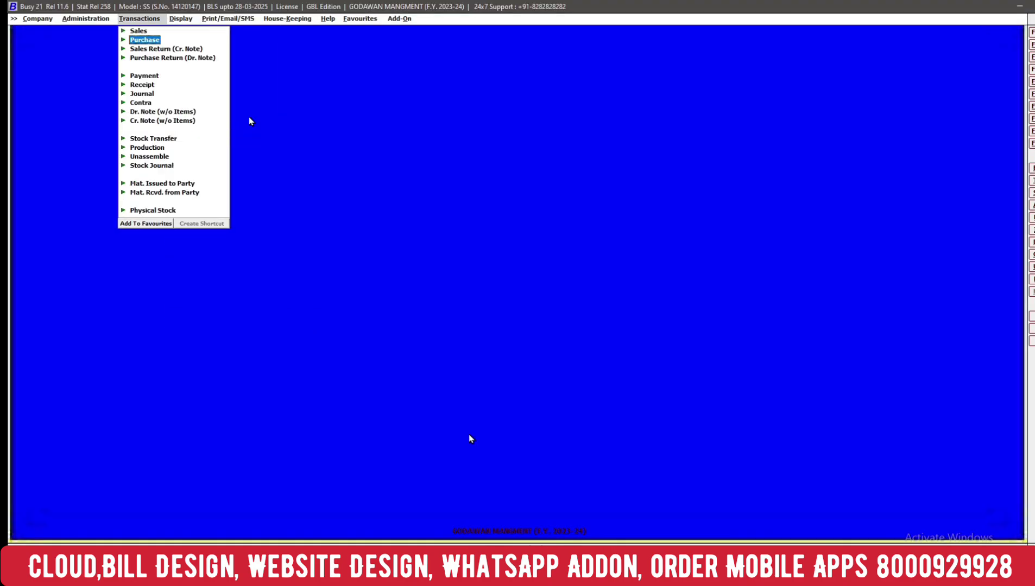
{"action": "key", "text": "Up"}
{"action": "key", "text": "Return"}
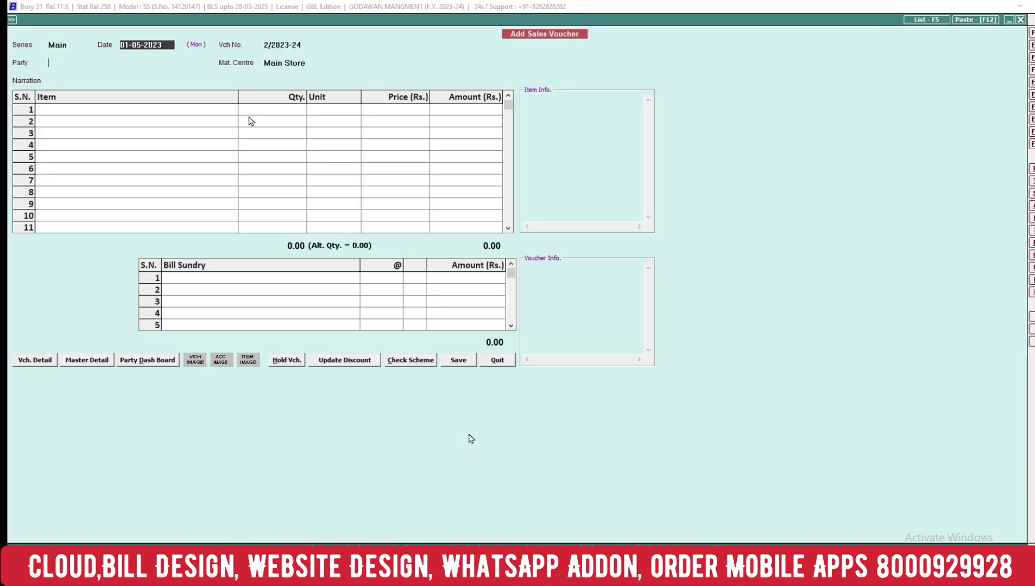
{"action": "key", "text": "Down"}
{"action": "key", "text": "Return"}
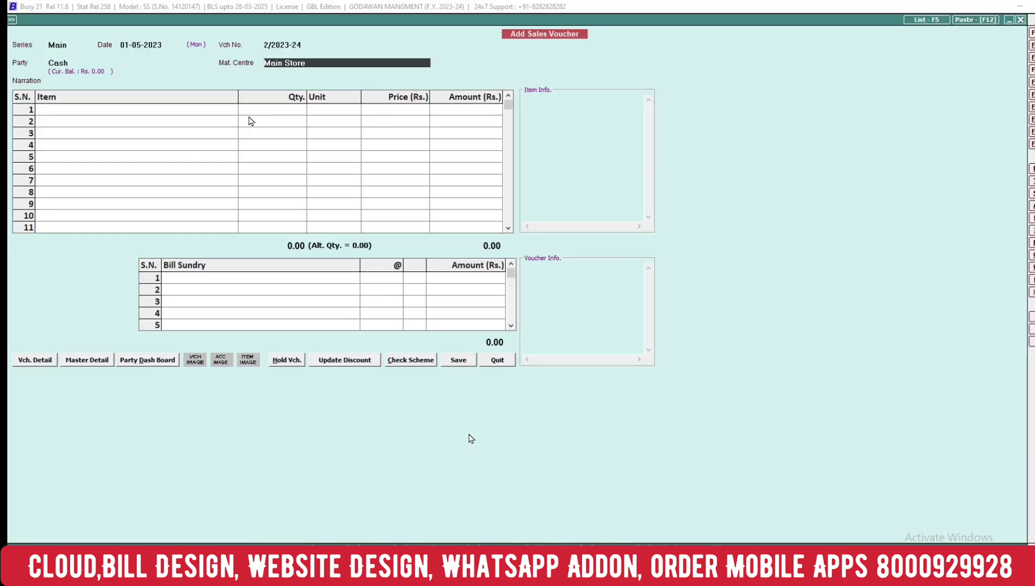
{"action": "key", "text": "Return"}
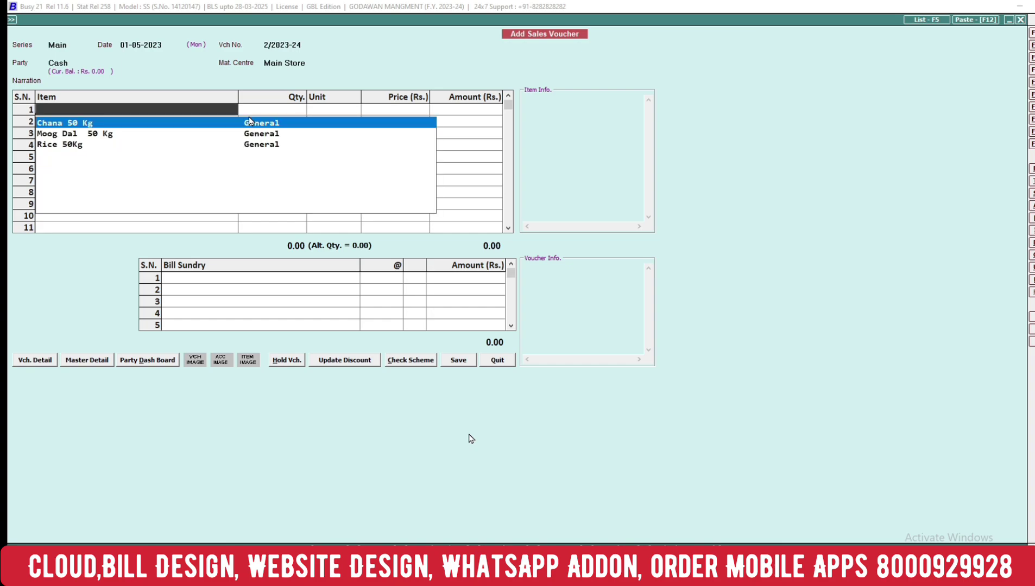
{"action": "key", "text": "Return"}
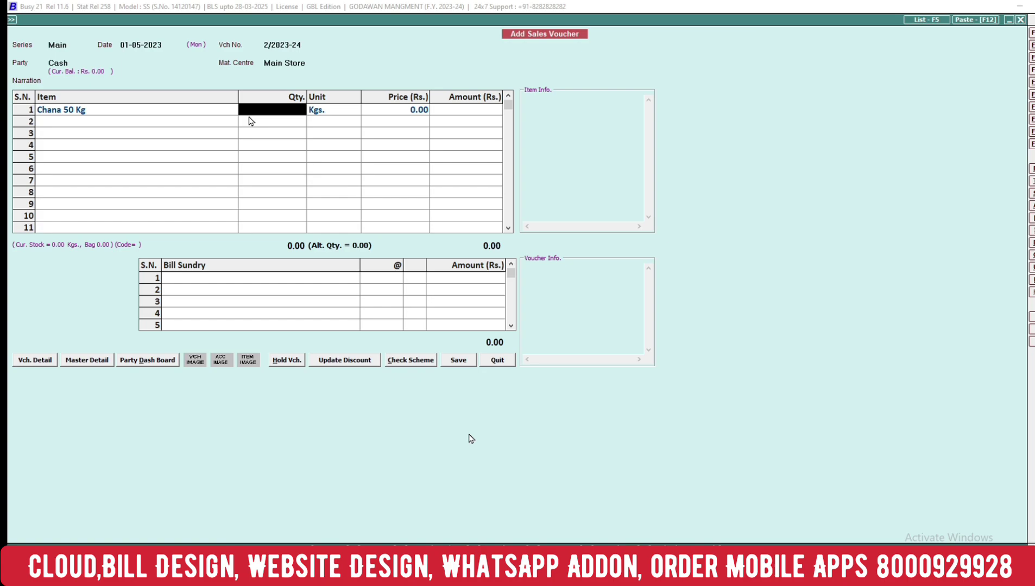
- Change the sales voucher's material centre to Godowns 1 and re-enter Chana 50 Kg as the first item
{"action": "key", "text": "Escape"}
{"action": "key", "text": "Escape"}
{"action": "key", "text": "Return"}
{"action": "key", "text": "Return"}
{"action": "key", "text": "Escape"}
{"action": "key", "text": "Return"}
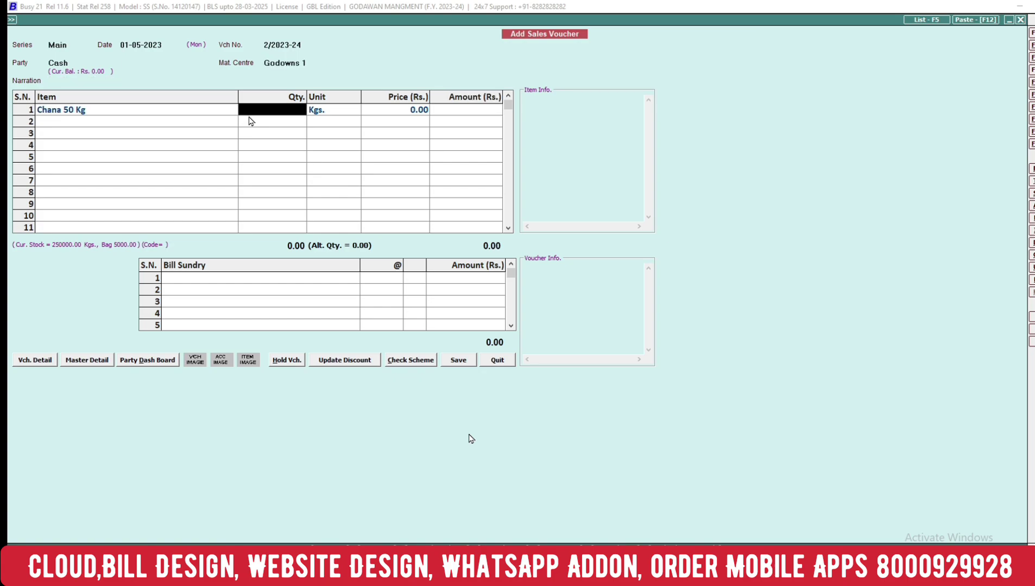
{"action": "key", "text": "Escape"}
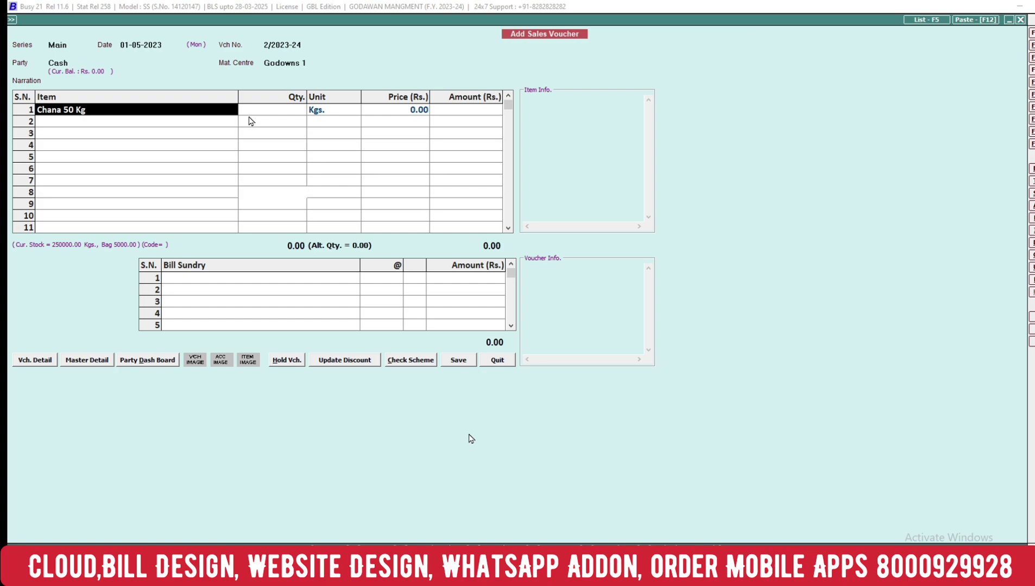
{"action": "key", "text": "BackSpace"}
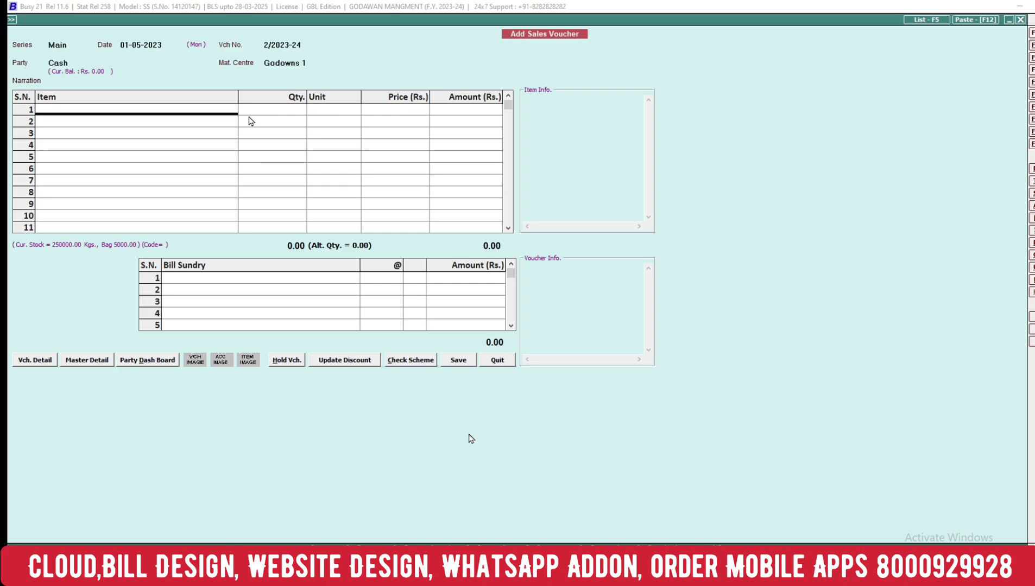
{"action": "key", "text": "Return"}
{"action": "key", "text": "Return"}
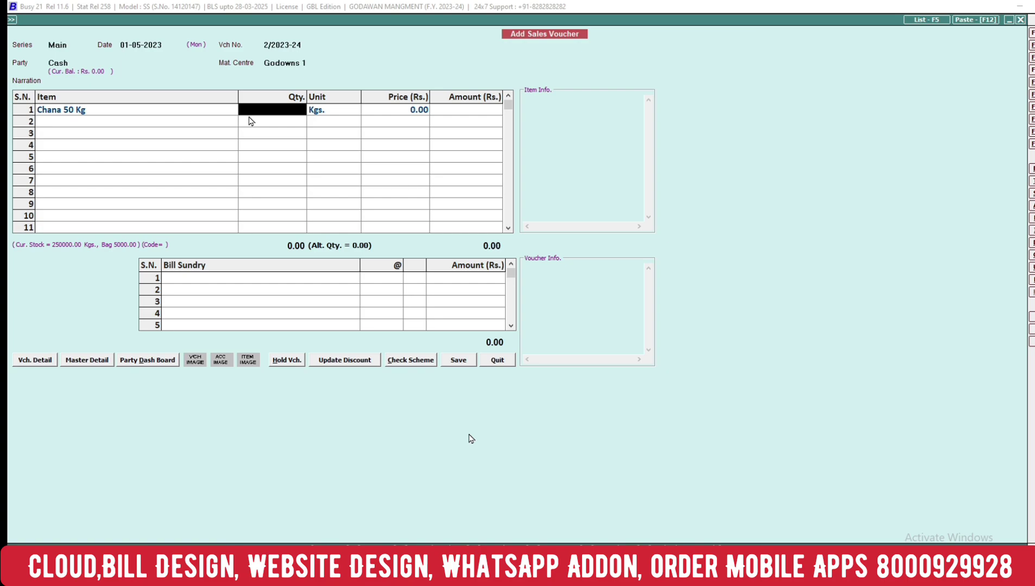
- Quit the sales voucher without saving it
{"action": "key", "text": "Escape"}
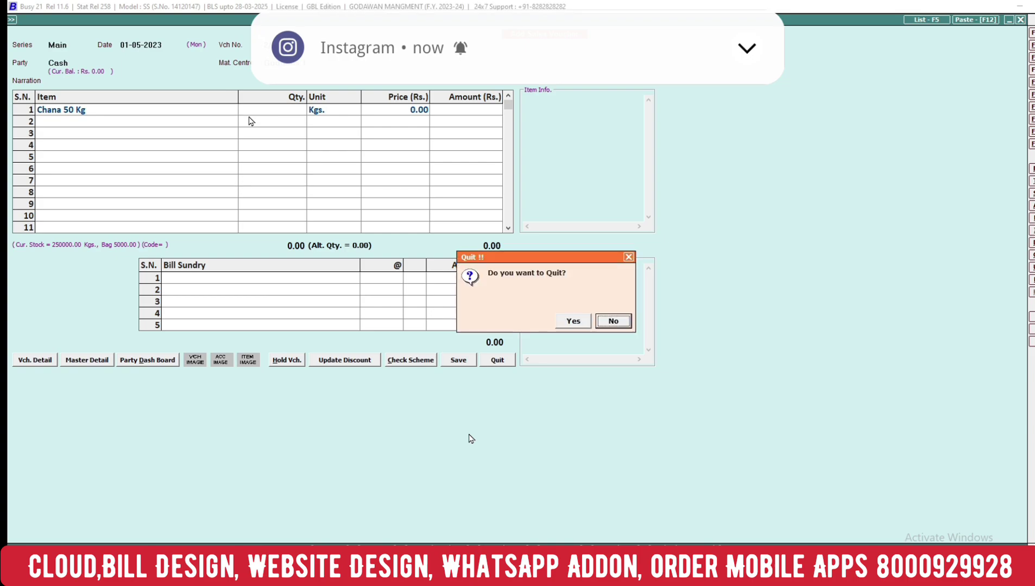
{"action": "key", "text": "Left"}
{"action": "key", "text": "Return"}
{"action": "key", "text": "Escape"}
- Start a new stock transfer voucher dated 02-04-2023
{"action": "key", "text": "Down"}
{"action": "key", "text": "Down"}
{"action": "key", "text": "Down"}
{"action": "key", "text": "Down"}
{"action": "key", "text": "Down"}
{"action": "key", "text": "Down"}
{"action": "key", "text": "Down"}
{"action": "key", "text": "Down"}
{"action": "key", "text": "Down"}
{"action": "key", "text": "Down"}
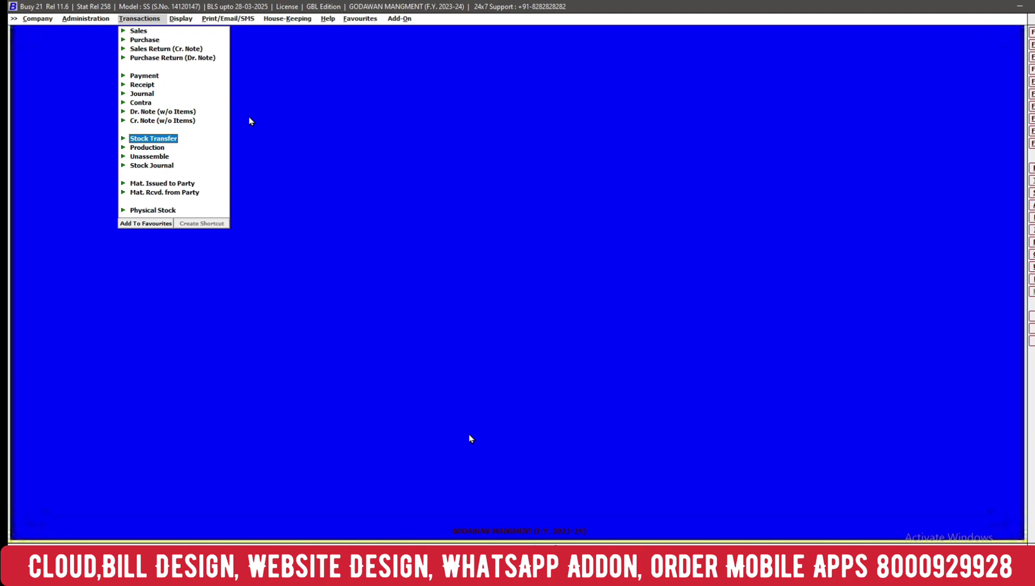
{"action": "key", "text": "Return"}
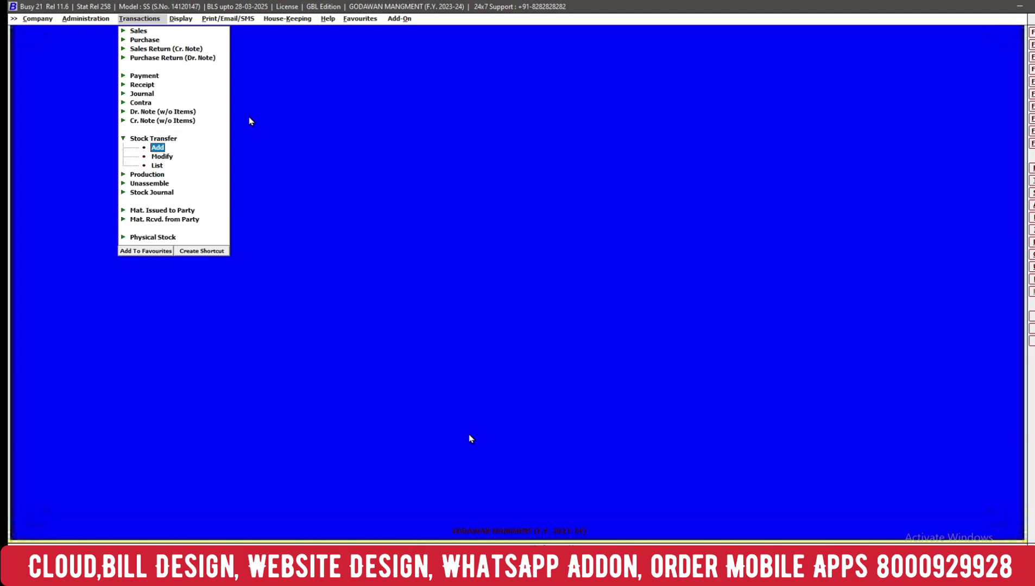
{"action": "key", "text": "Return"}
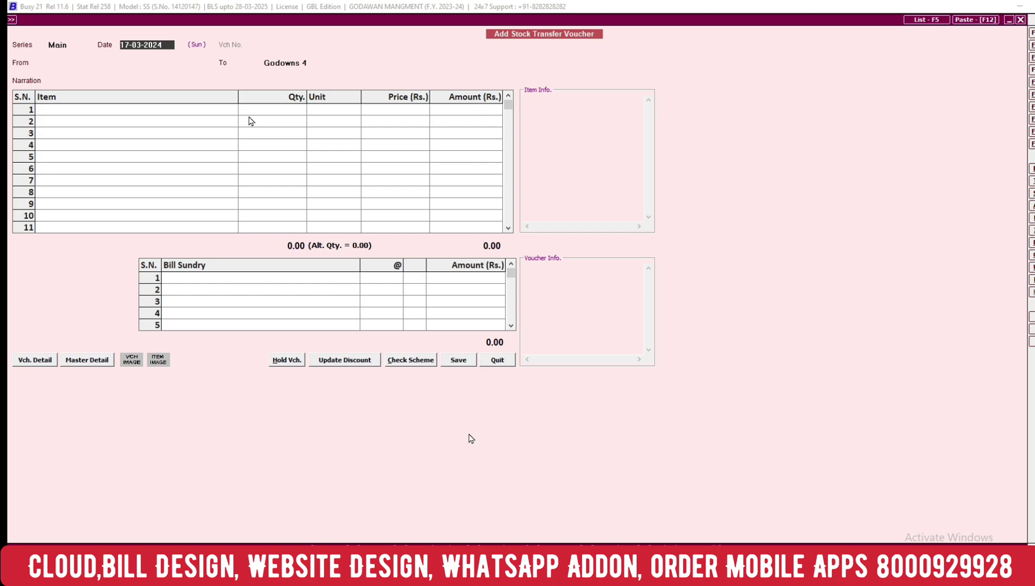
{"action": "type", "text": "2-4"}
{"action": "key", "text": "Return"}
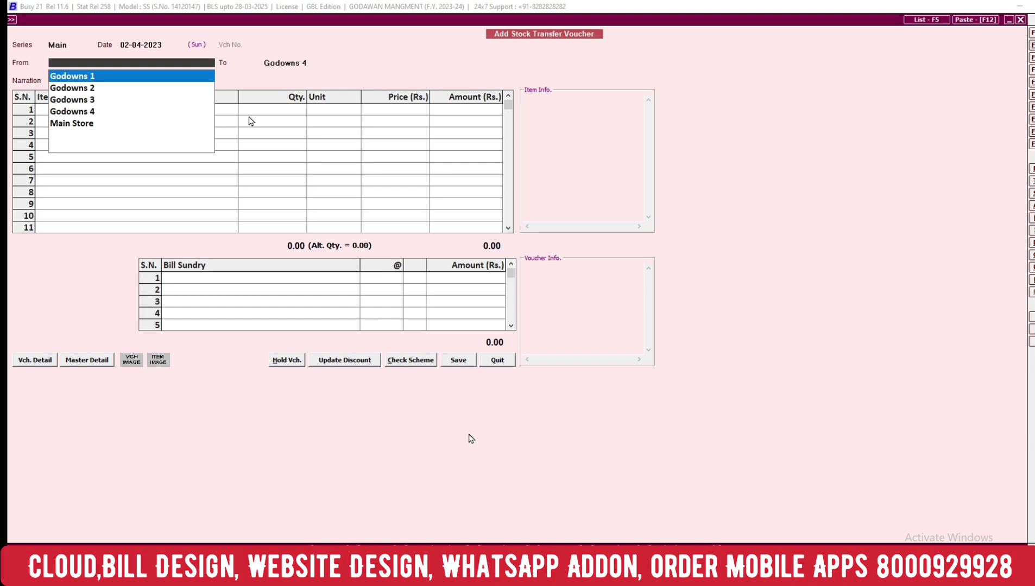
- Set the stock transfer's source to Godowns 1 and its destination to Main Store
{"action": "key", "text": "Return"}
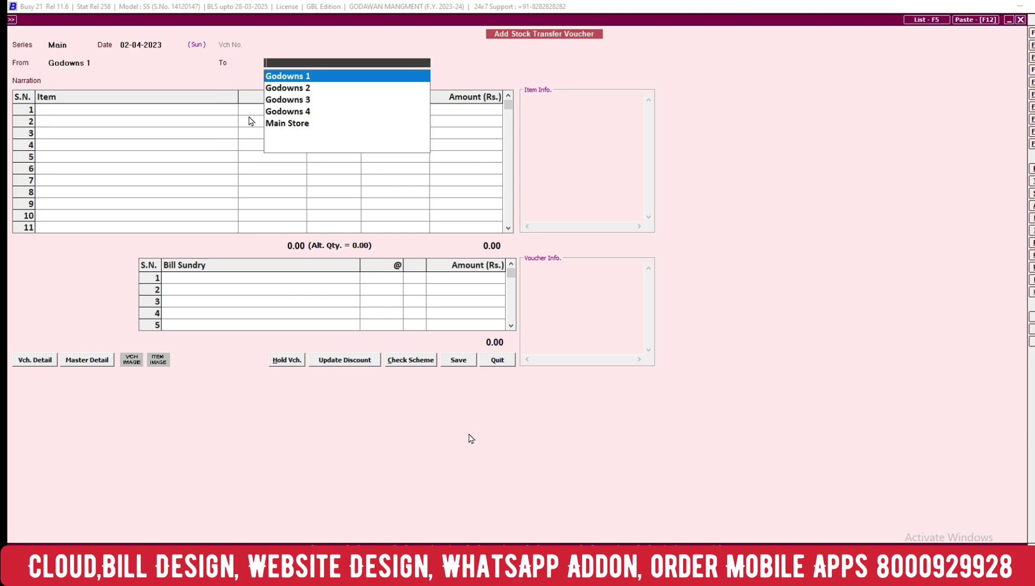
{"action": "key", "text": "Down"}
{"action": "key", "text": "Down"}
{"action": "key", "text": "Down"}
{"action": "key", "text": "Down"}
{"action": "key", "text": "Return"}
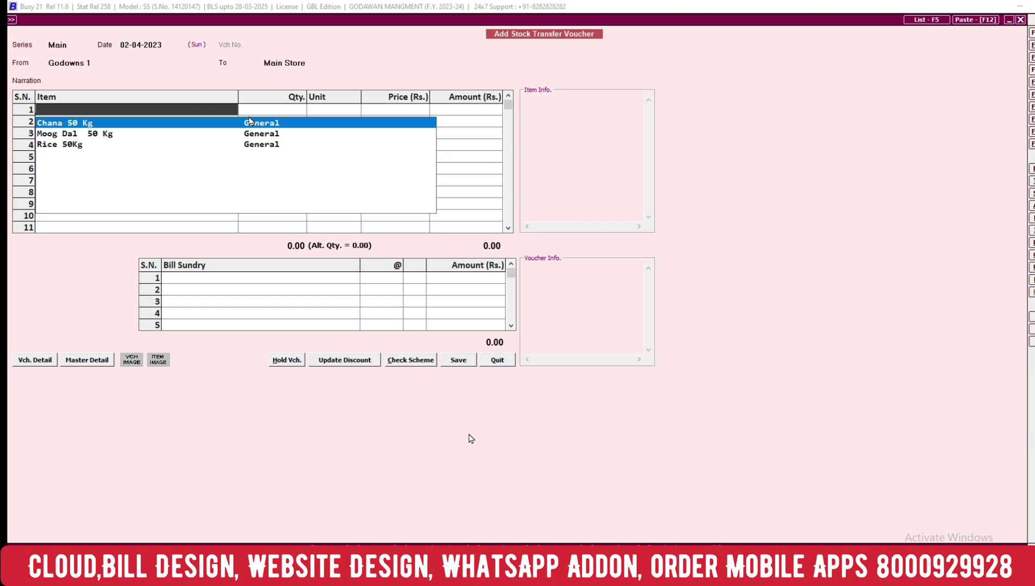
- Enter Chana 50 Kg with quantity 100, unit Bag and price Rs. 4,500, and save the stock transfer voucher
{"action": "key", "text": "Return"}
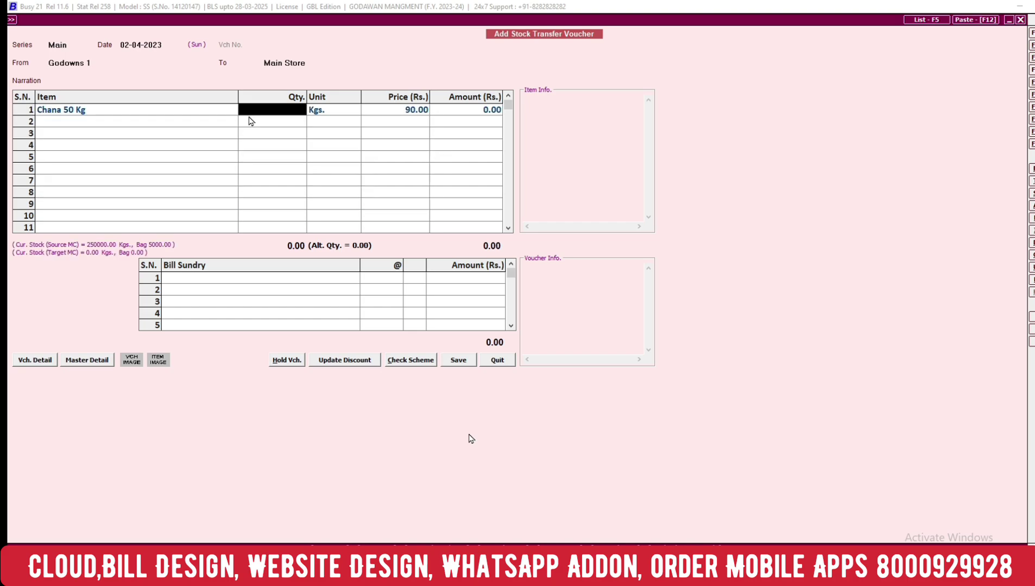
{"action": "type", "text": "1000"}
{"action": "key", "text": "BackSpace"}
{"action": "key", "text": "Return"}
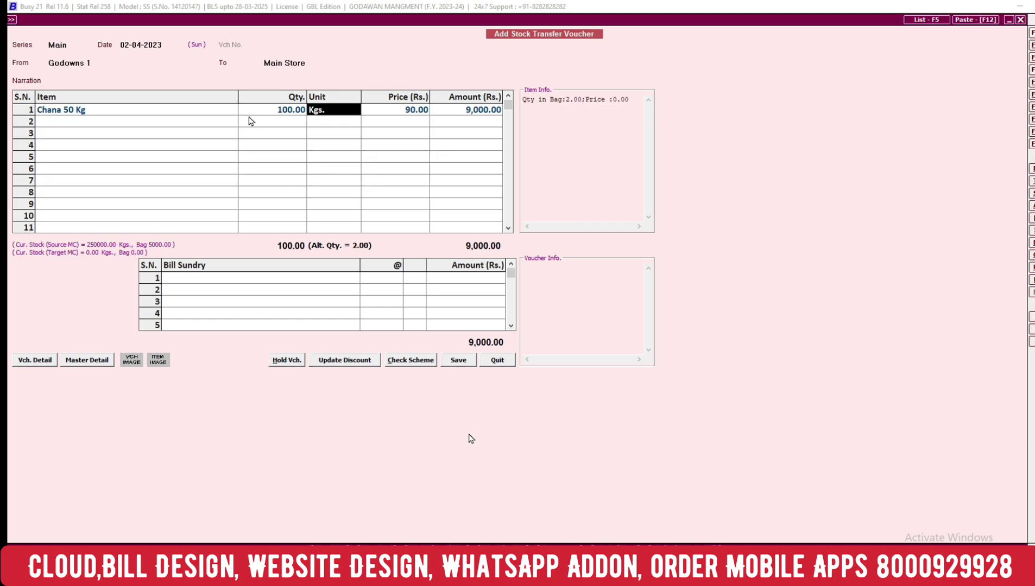
{"action": "key", "text": "Return"}
{"action": "key", "text": "Return"}
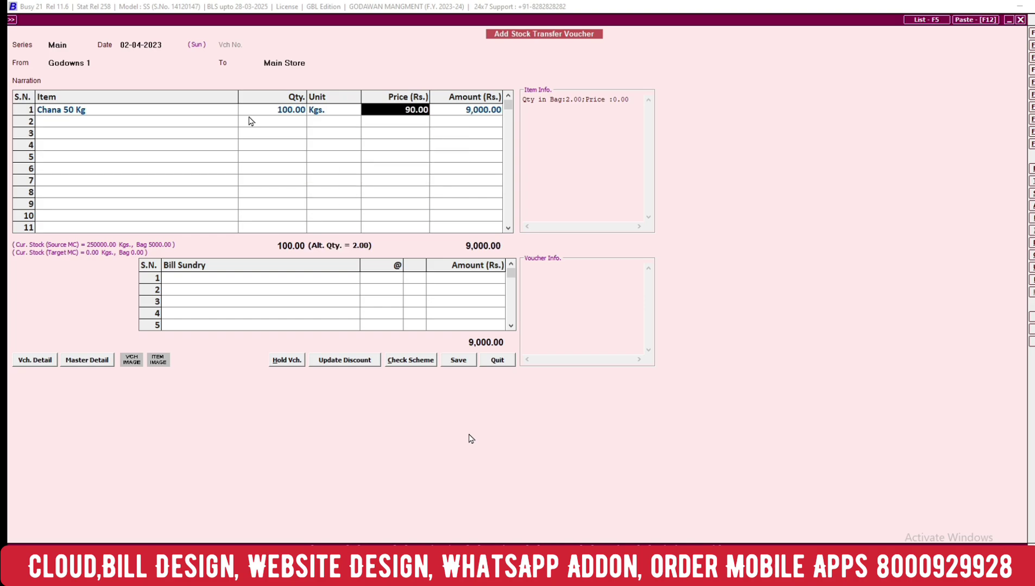
{"action": "key", "text": "Left"}
{"action": "key", "text": "Down"}
{"action": "key", "text": "Return"}
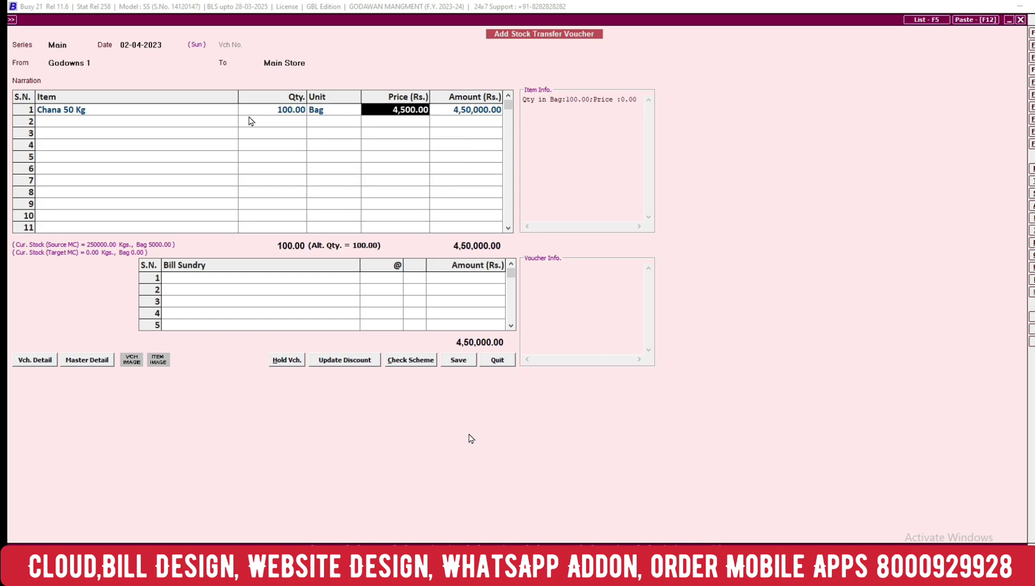
{"action": "key", "text": "Return"}
{"action": "key", "text": "Return"}
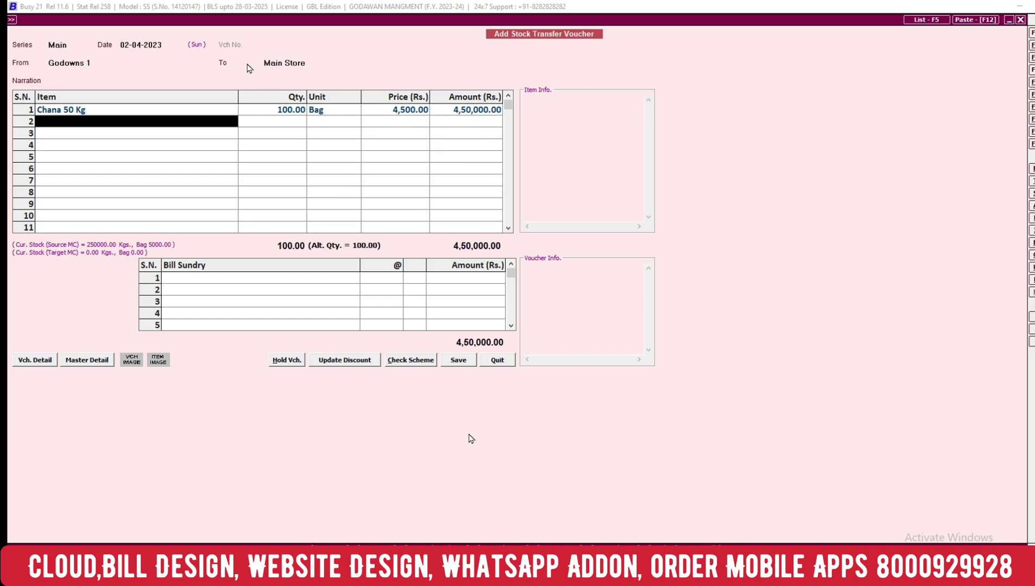
{"action": "left_click", "coordinate": [471, 361]}
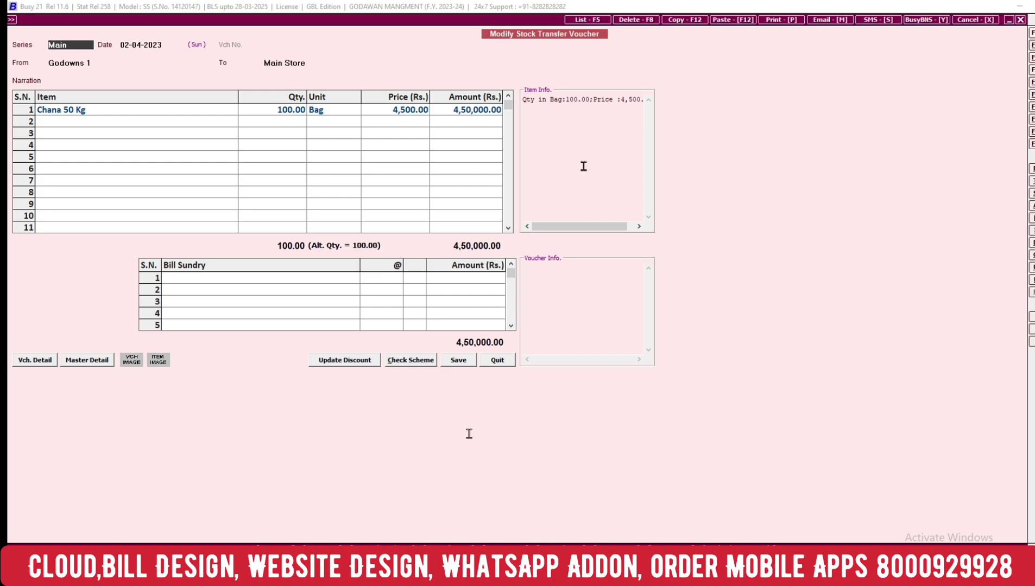
- Preview the saved stock transfer voucher's printout in STANDARD format with 1 copy, saving the Stock Transfer Memo configuration
{"action": "key", "text": "ctrl+p"}
{"action": "key", "text": "Return"}
{"action": "key", "text": "Return"}
{"action": "key", "text": "Return"}
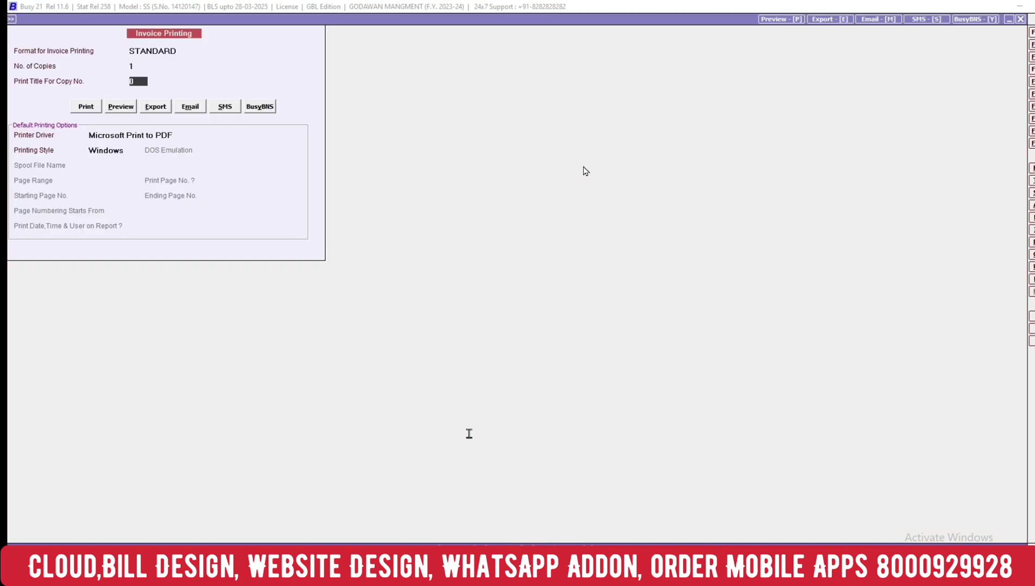
{"action": "key", "text": "Return"}
{"action": "key", "text": "Right"}
{"action": "key", "text": "Return"}
{"action": "key", "text": "n"}
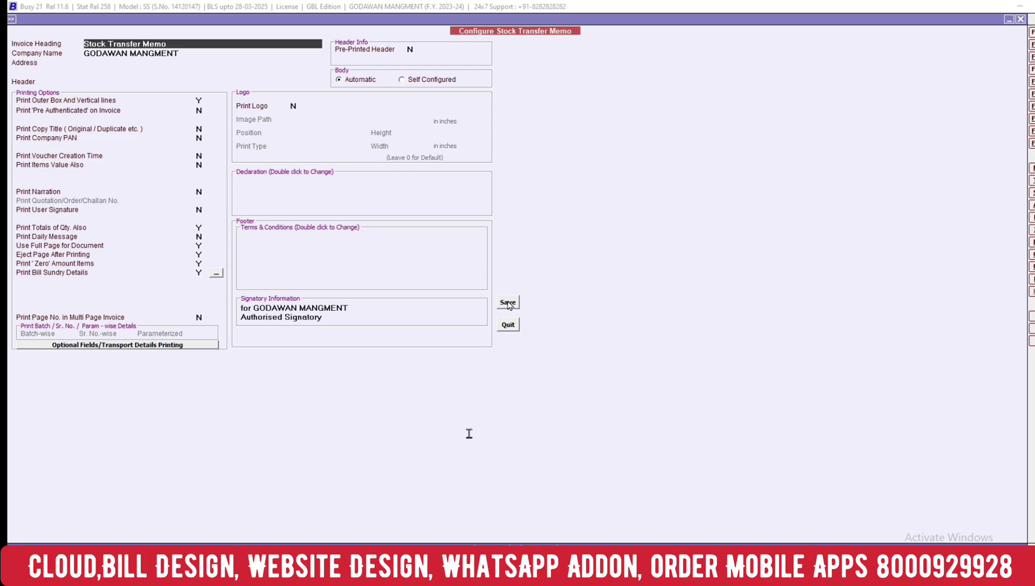
{"action": "left_click", "coordinate": [508, 302]}
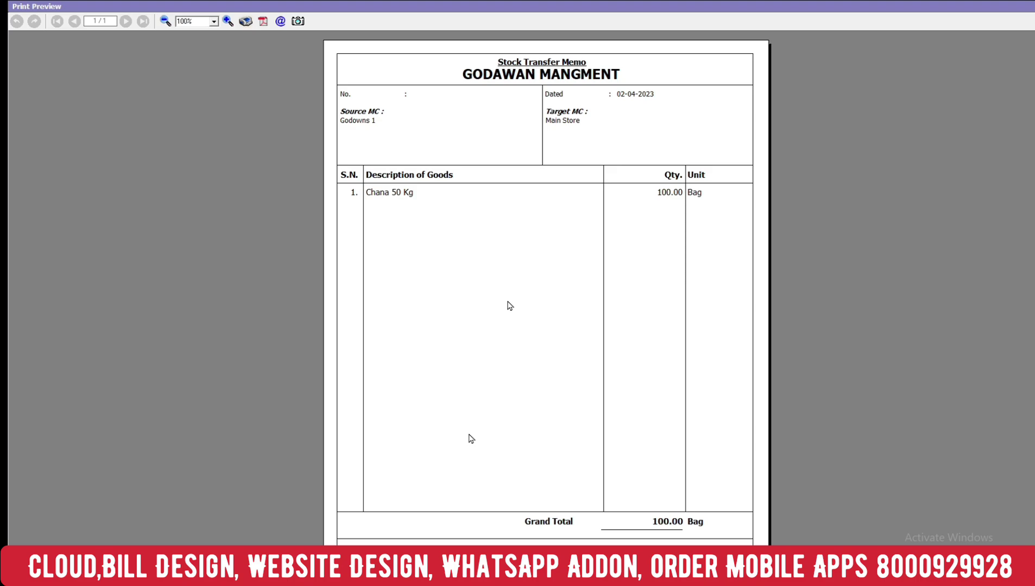
- Close the memo preview, the stock transfer voucher and the stock transfer voucher list
{"action": "key", "text": "Escape"}
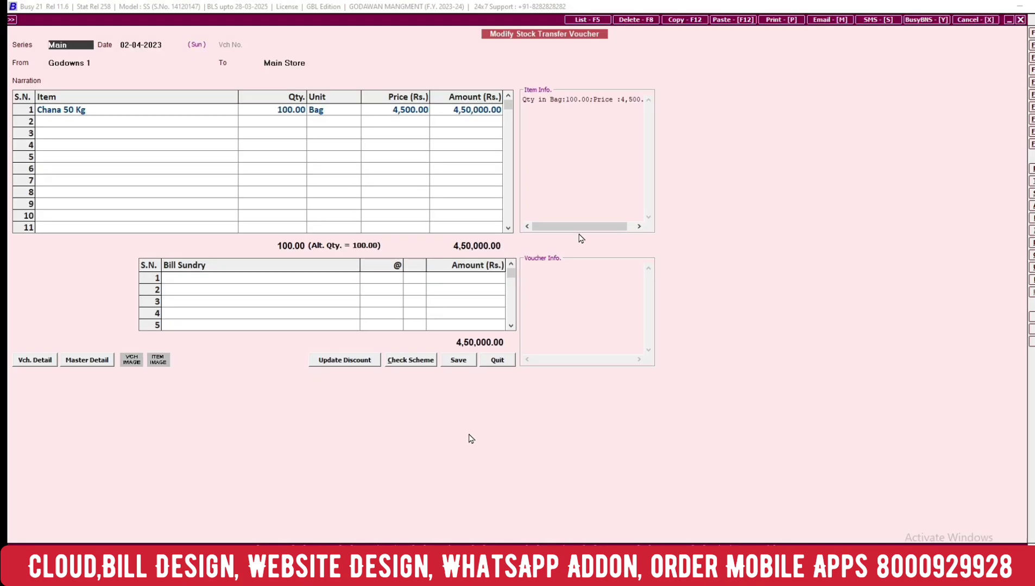
{"action": "key", "text": "Escape"}
{"action": "key", "text": "Escape"}
{"action": "key", "text": "Escape"}
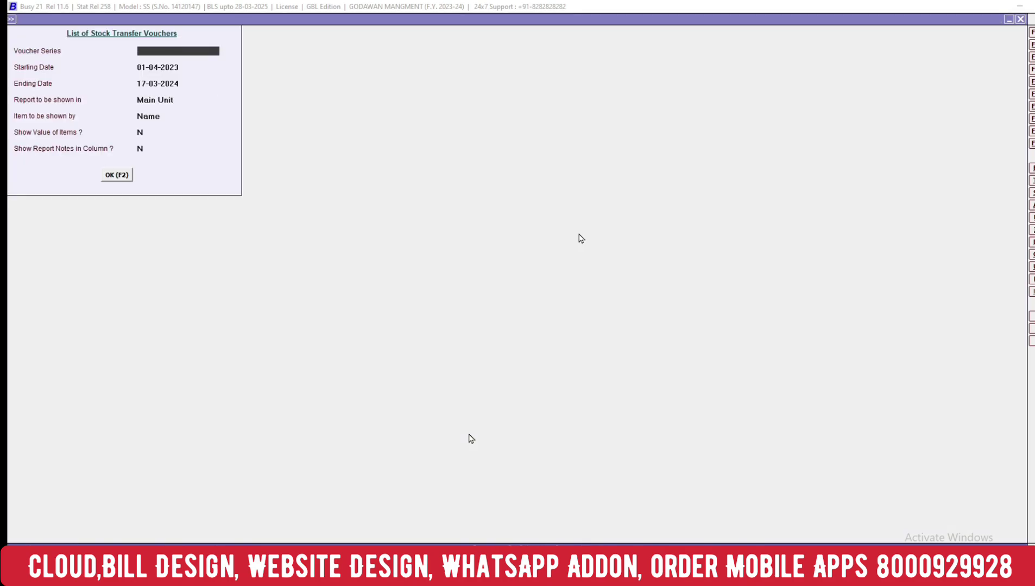
- Start a sales voucher dated 04-05-2023 for party Cash with Main Store as the material centre
{"action": "key", "text": "Up"}
{"action": "key", "text": "Up"}
{"action": "key", "text": "Up"}
{"action": "key", "text": "Up"}
{"action": "key", "text": "Up"}
{"action": "key", "text": "Up"}
{"action": "key", "text": "Up"}
{"action": "key", "text": "Up"}
{"action": "key", "text": "Up"}
{"action": "key", "text": "Up"}
{"action": "key", "text": "Up"}
{"action": "key", "text": "Up"}
{"action": "key", "text": "Up"}
{"action": "key", "text": "Up"}
{"action": "key", "text": "Up"}
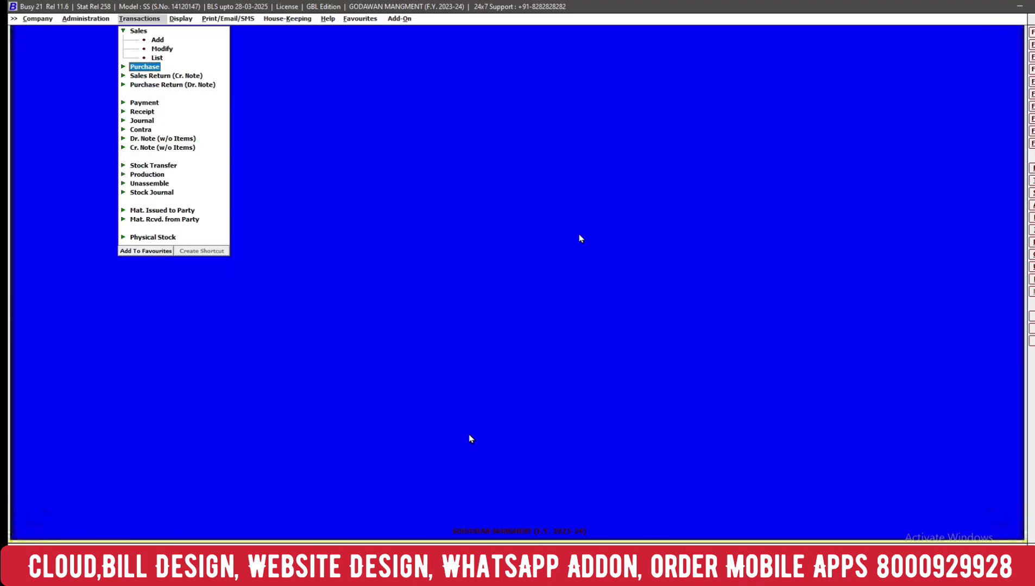
{"action": "key", "text": "Return"}
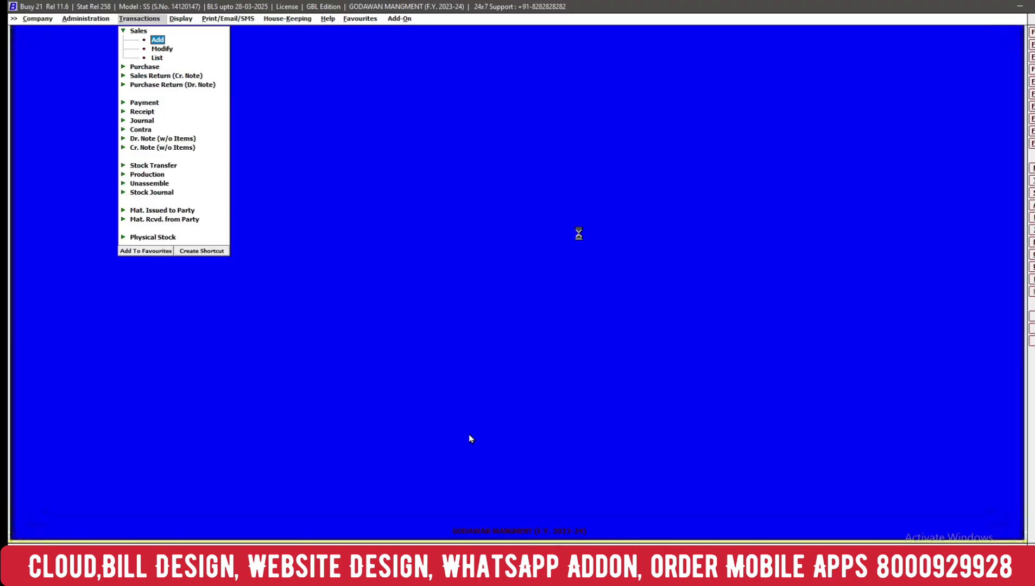
{"action": "type", "text": "4.05"}
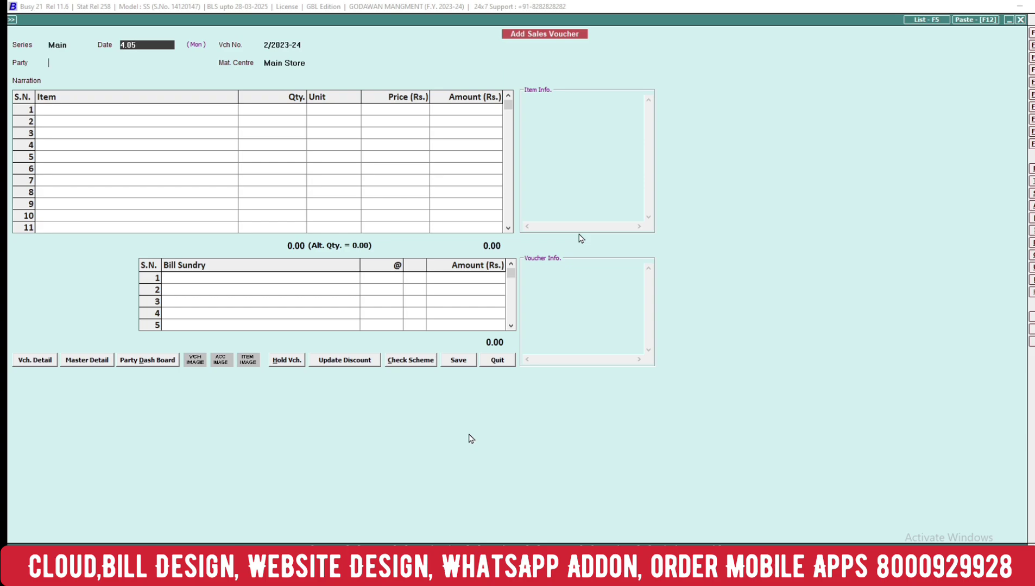
{"action": "key", "text": "Return"}
{"action": "key", "text": "Down"}
{"action": "key", "text": "Return"}
{"action": "key", "text": "Return"}
{"action": "key", "text": "Return"}
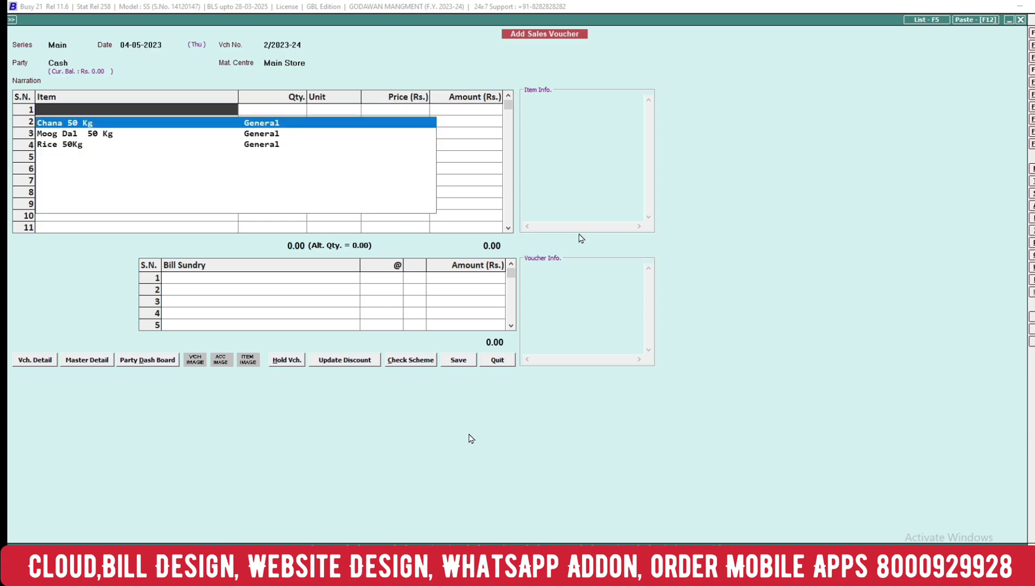
- Choose Chana 50 Kg as the sales item to view its current stock, and quit the voucher without saving
{"action": "key", "text": "Return"}
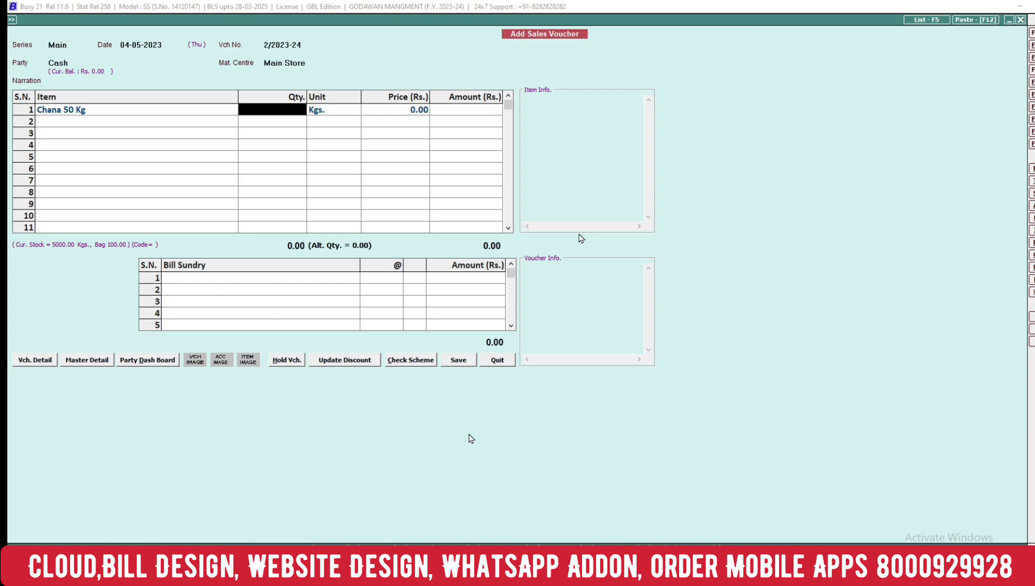
{"action": "key", "text": "Escape"}
{"action": "key", "text": "Left"}
{"action": "key", "text": "Return"}
- Open the columnar version of the alphabetical closing stock status report
{"action": "key", "text": "Right"}
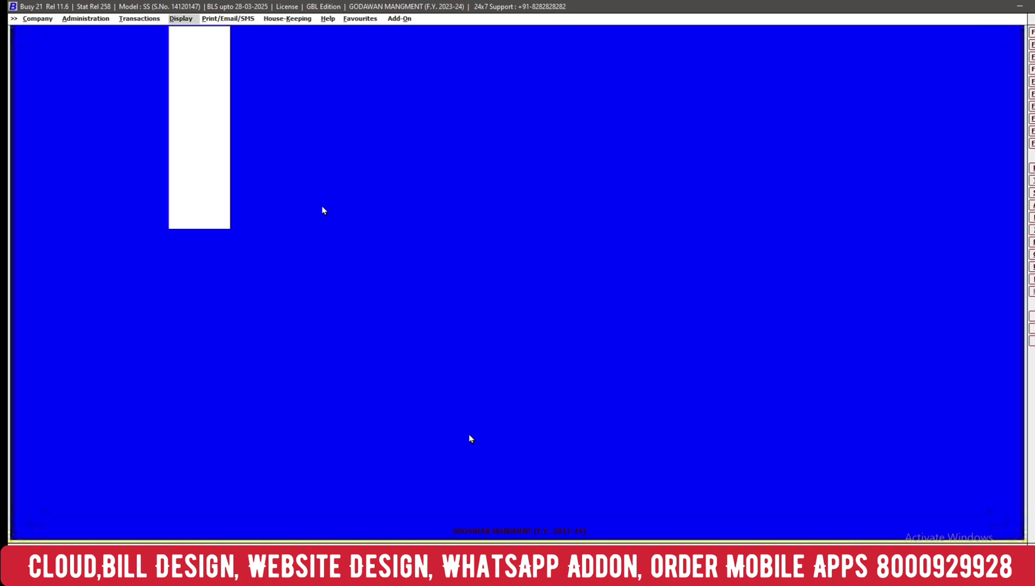
{"action": "key", "text": "Down"}
{"action": "key", "text": "Down"}
{"action": "key", "text": "Down"}
{"action": "key", "text": "Down"}
{"action": "key", "text": "Down"}
{"action": "key", "text": "Down"}
{"action": "key", "text": "Down"}
{"action": "key", "text": "Down"}
{"action": "key", "text": "Down"}
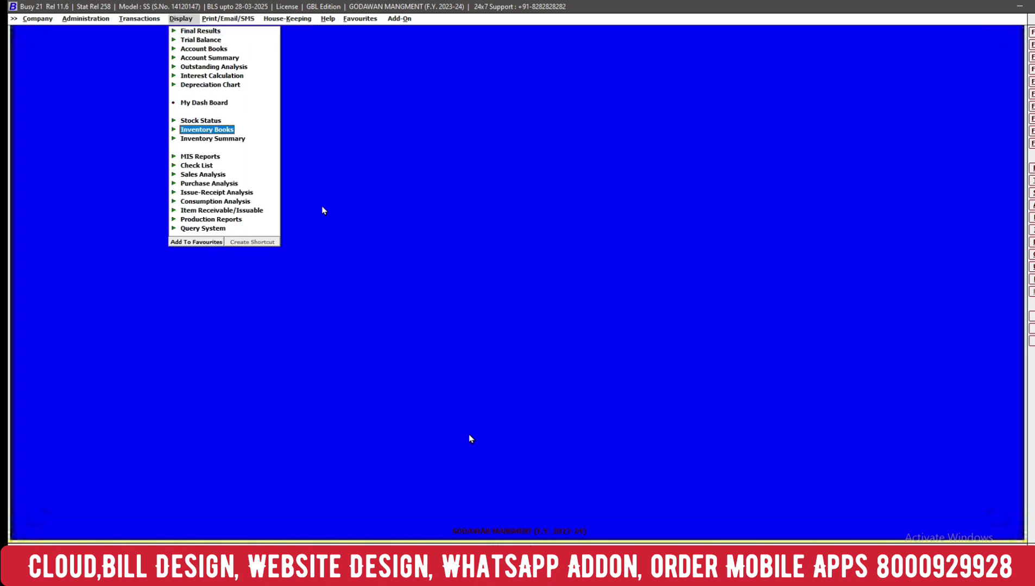
{"action": "key", "text": "Up"}
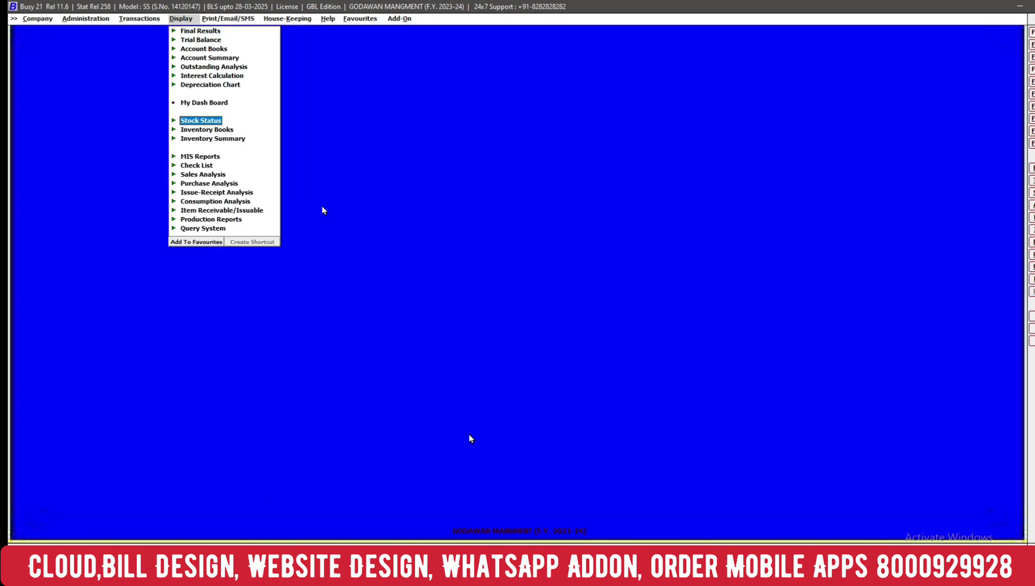
{"action": "key", "text": "Return"}
{"action": "key", "text": "Return"}
{"action": "key", "text": "Down"}
{"action": "key", "text": "Down"}
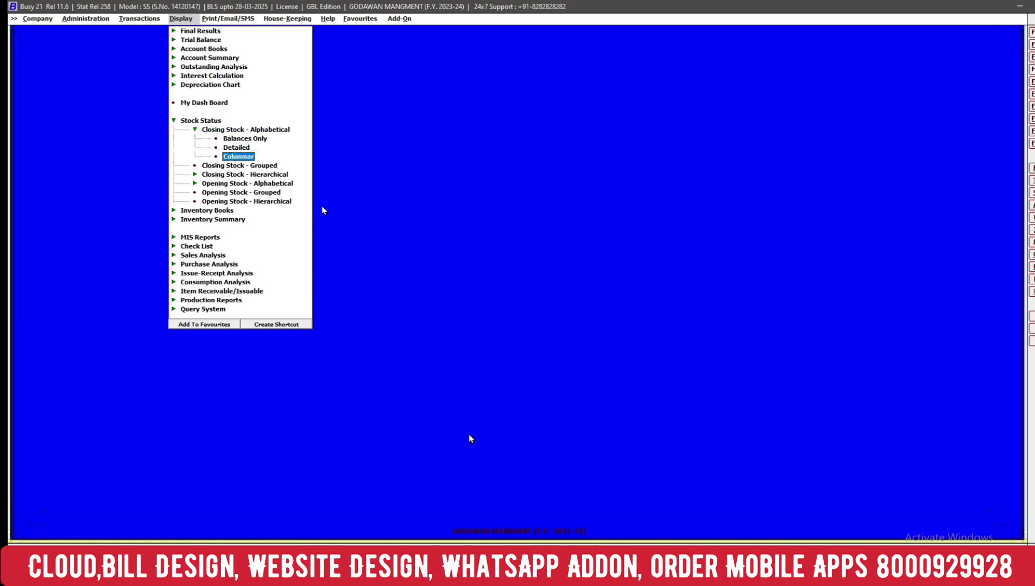
{"action": "key", "text": "Return"}
- Generate the MC-wise columnar stock status for all items as of 17-03-2024 in Alt. Unit, excluding zero-stock items and item values
{"action": "key", "text": "Return"}
{"action": "key", "text": "Return"}
{"action": "key", "text": "Return"}
{"action": "key", "text": "Return"}
{"action": "key", "text": "Return"}
{"action": "key", "text": "Return"}
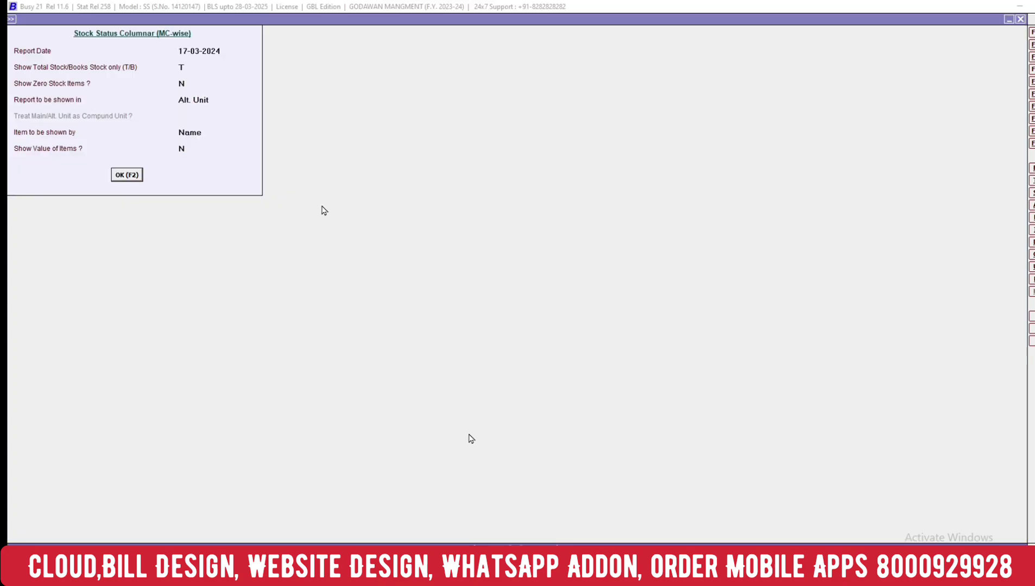
{"action": "key", "text": "Return"}
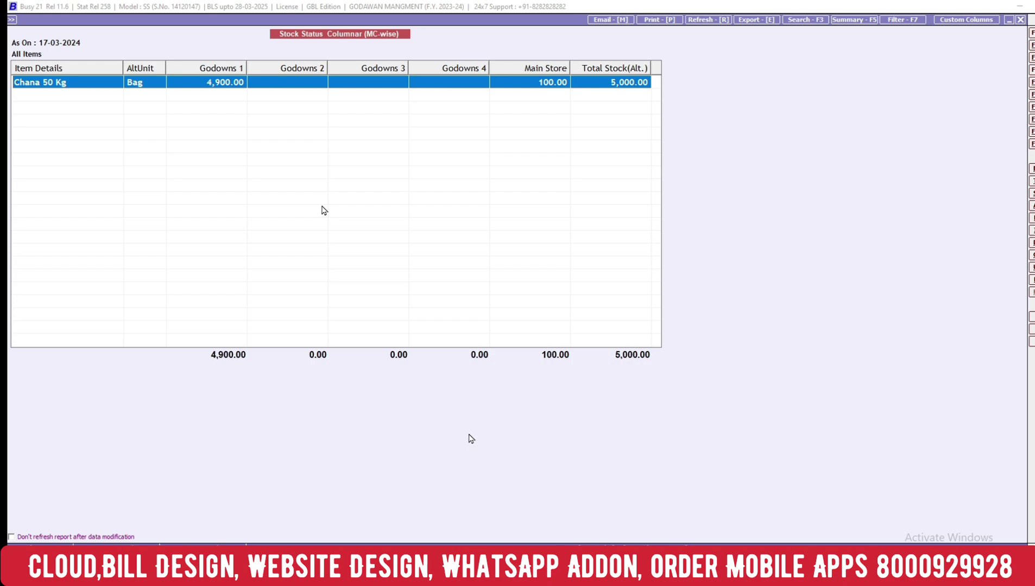